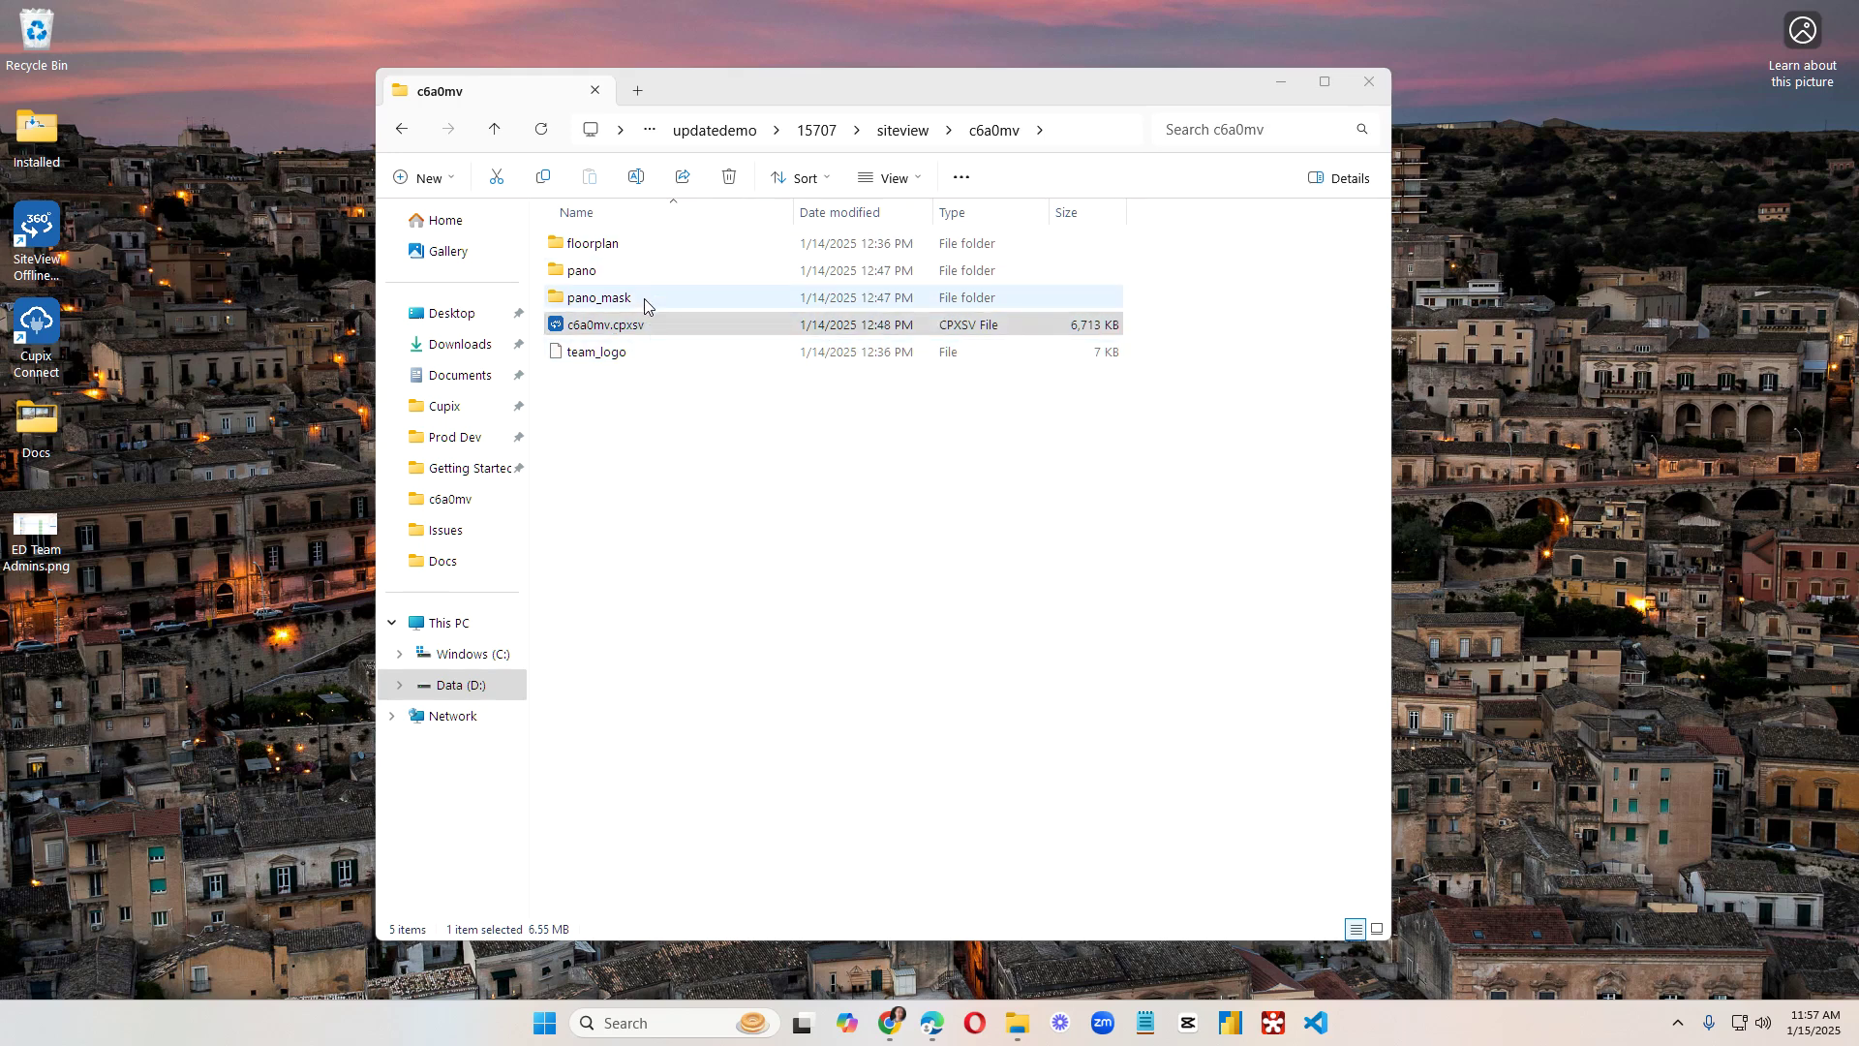
Select the archived c6a0mv.cpxsv file in the updatedemo\15707\siteview\c6a0mv folder.
click(661, 332)
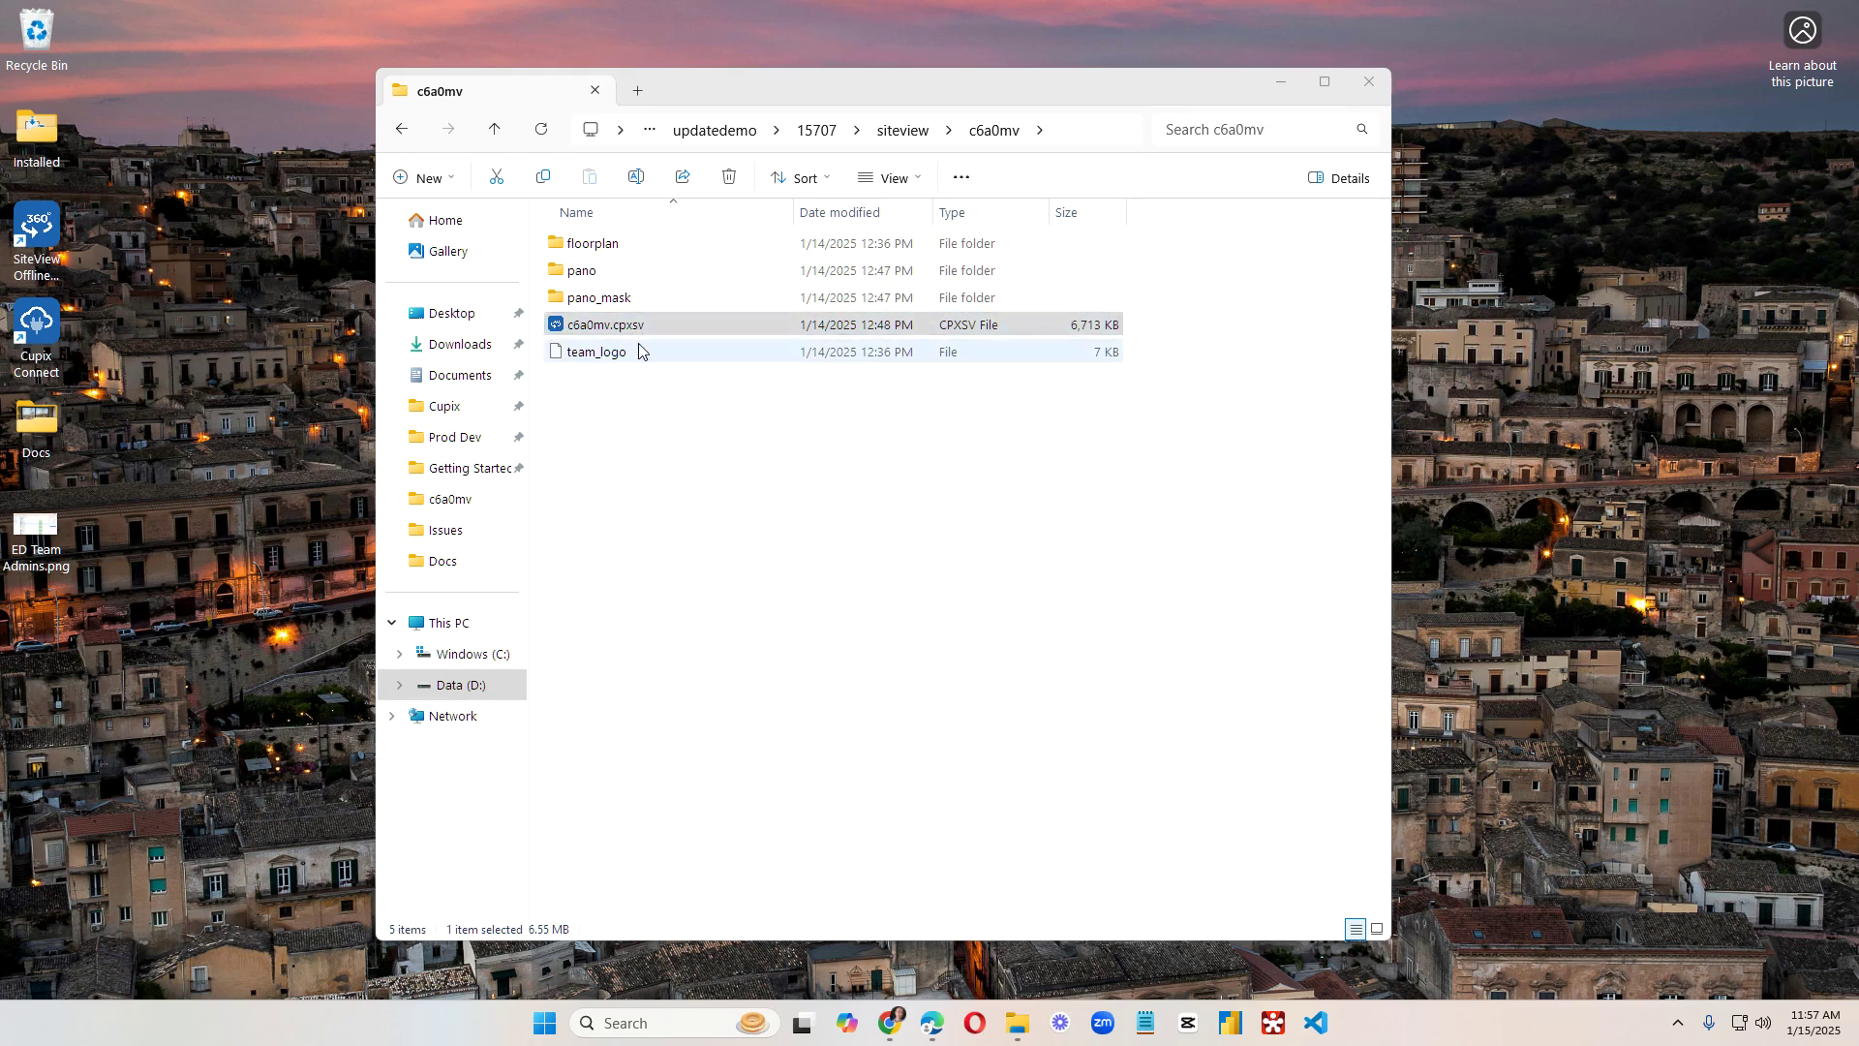
click(634, 330)
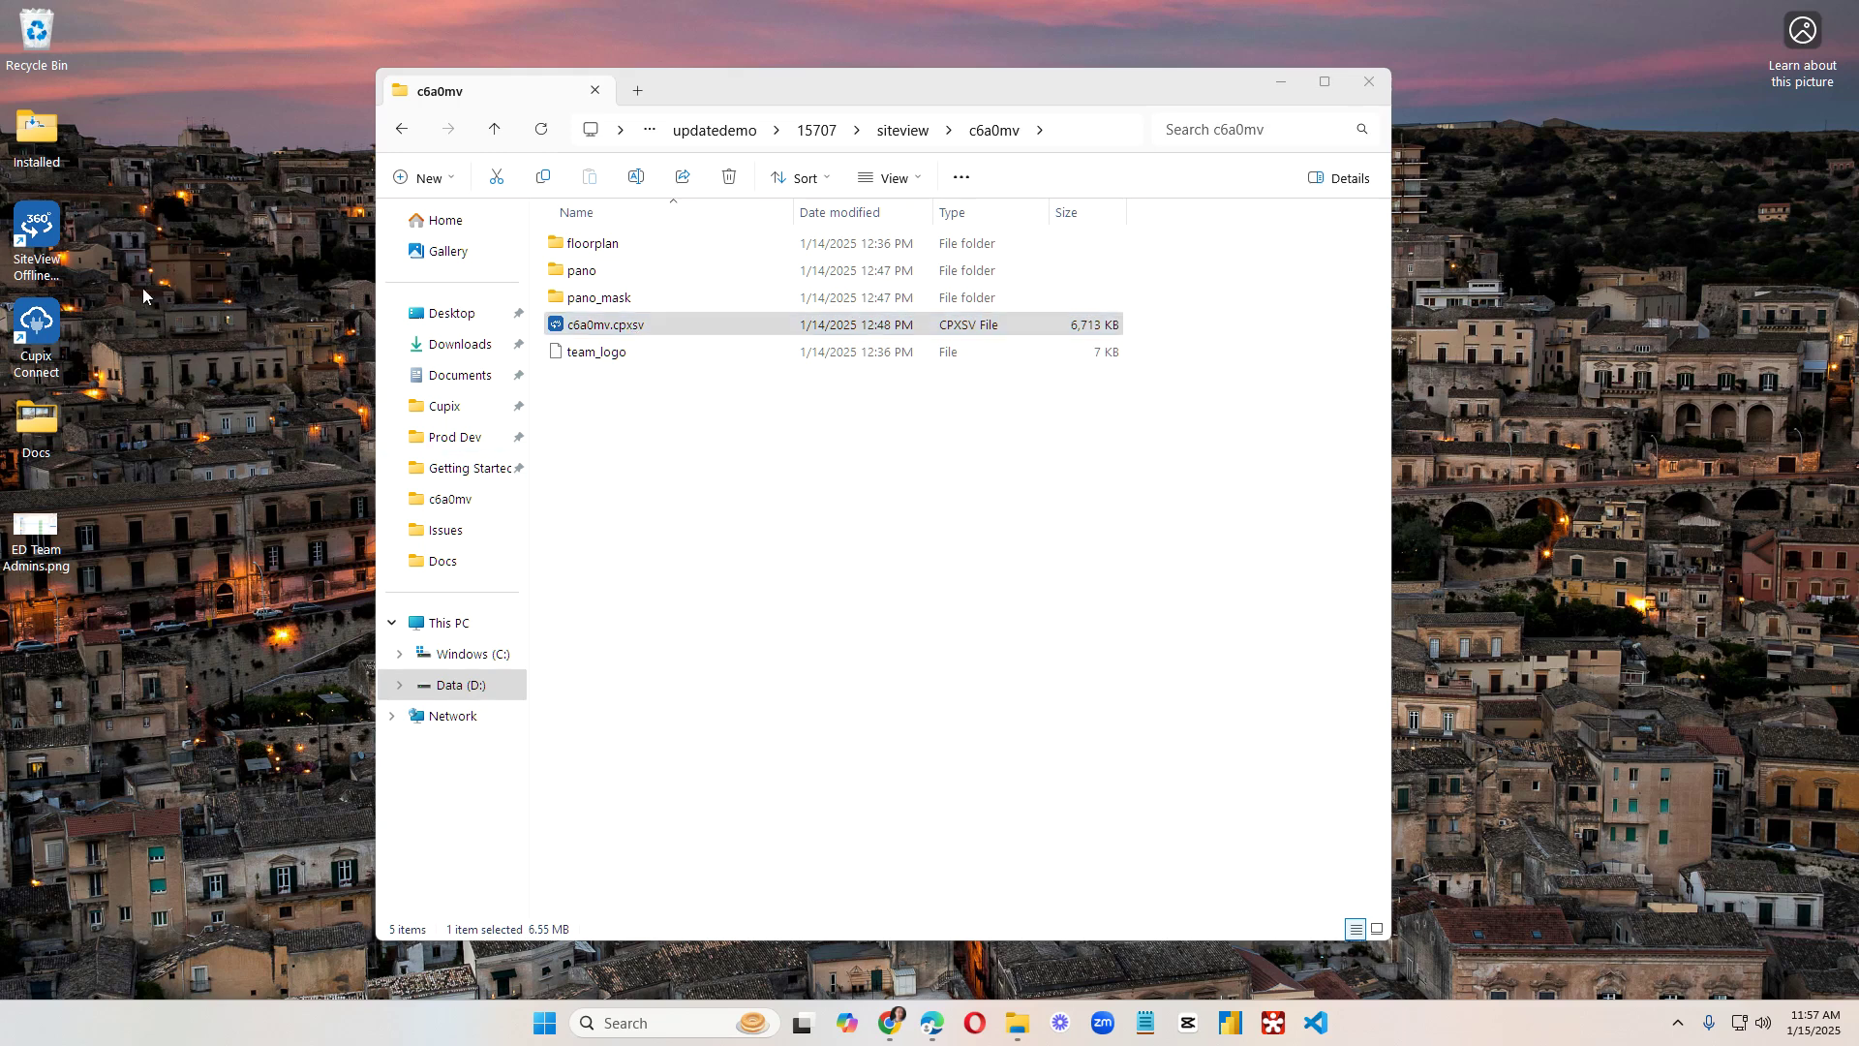
Launch SiteView Offline Viewer maximized and open the c6a0mv.cpxsv archive through Open CPXSV File.
double_click(32, 224)
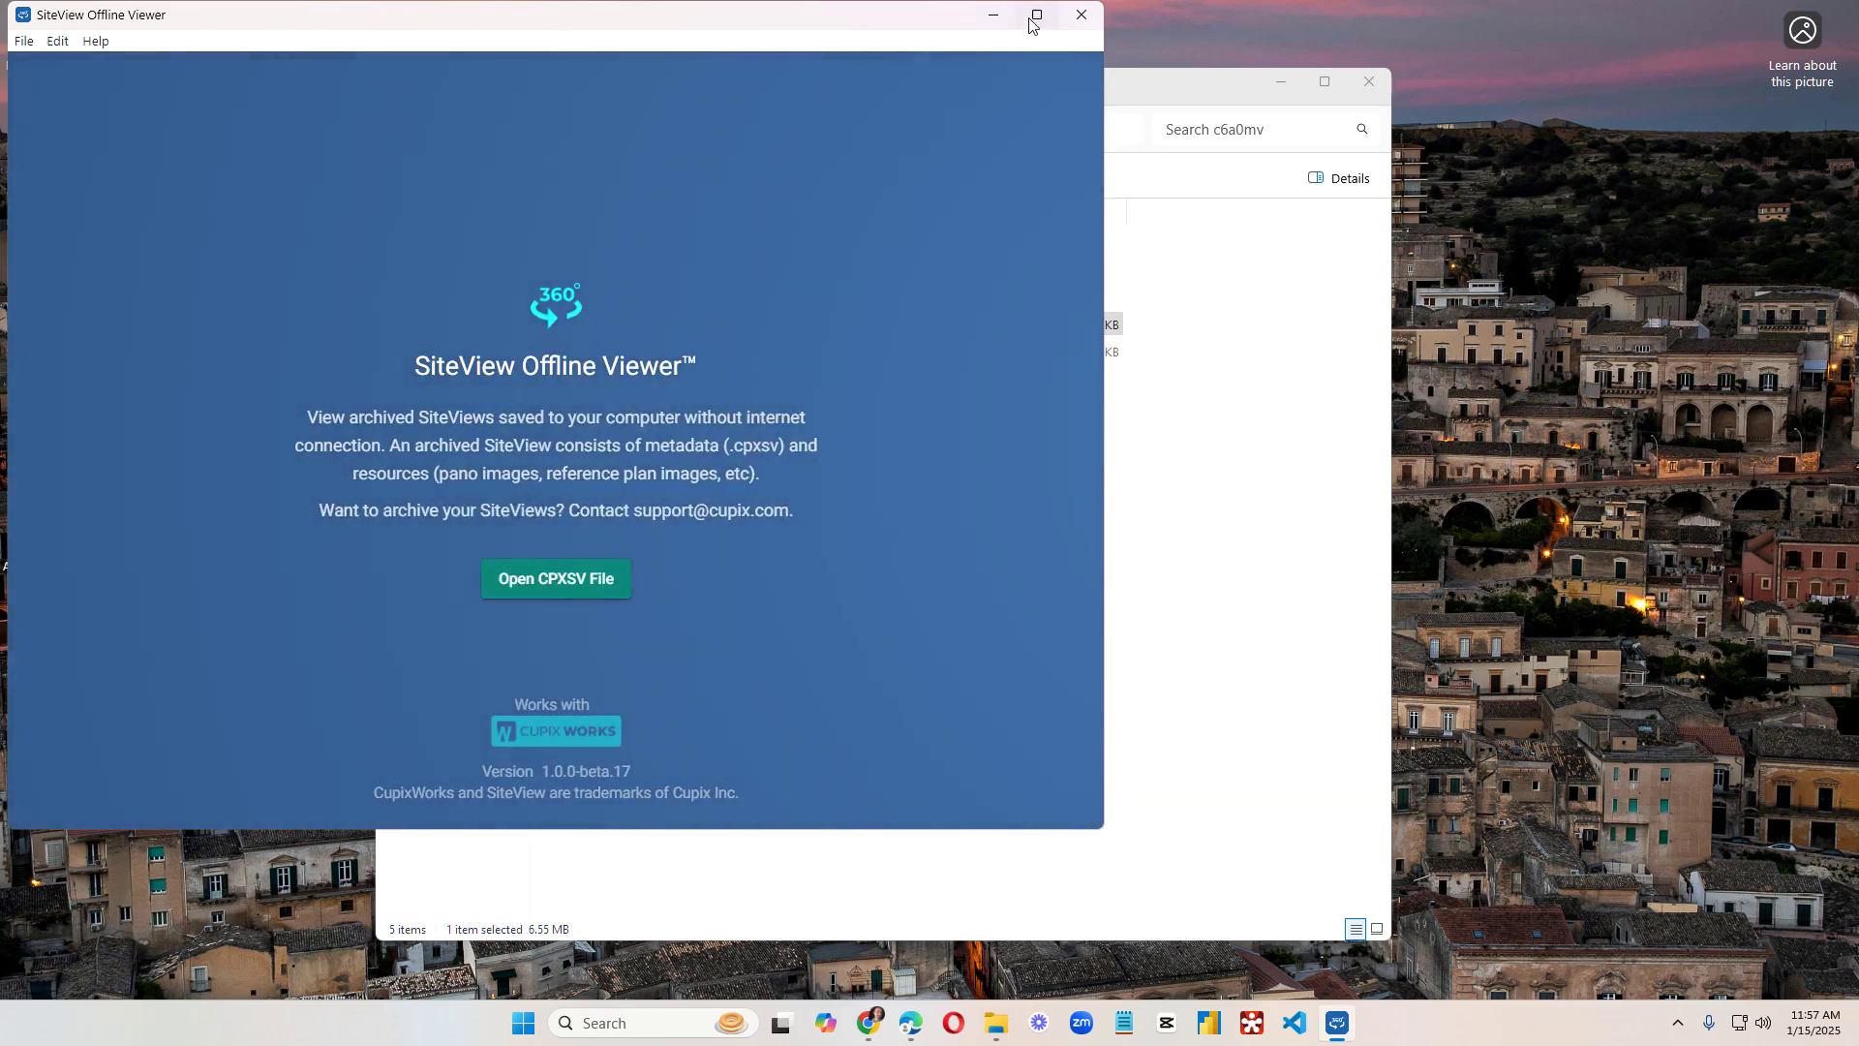
click(1035, 17)
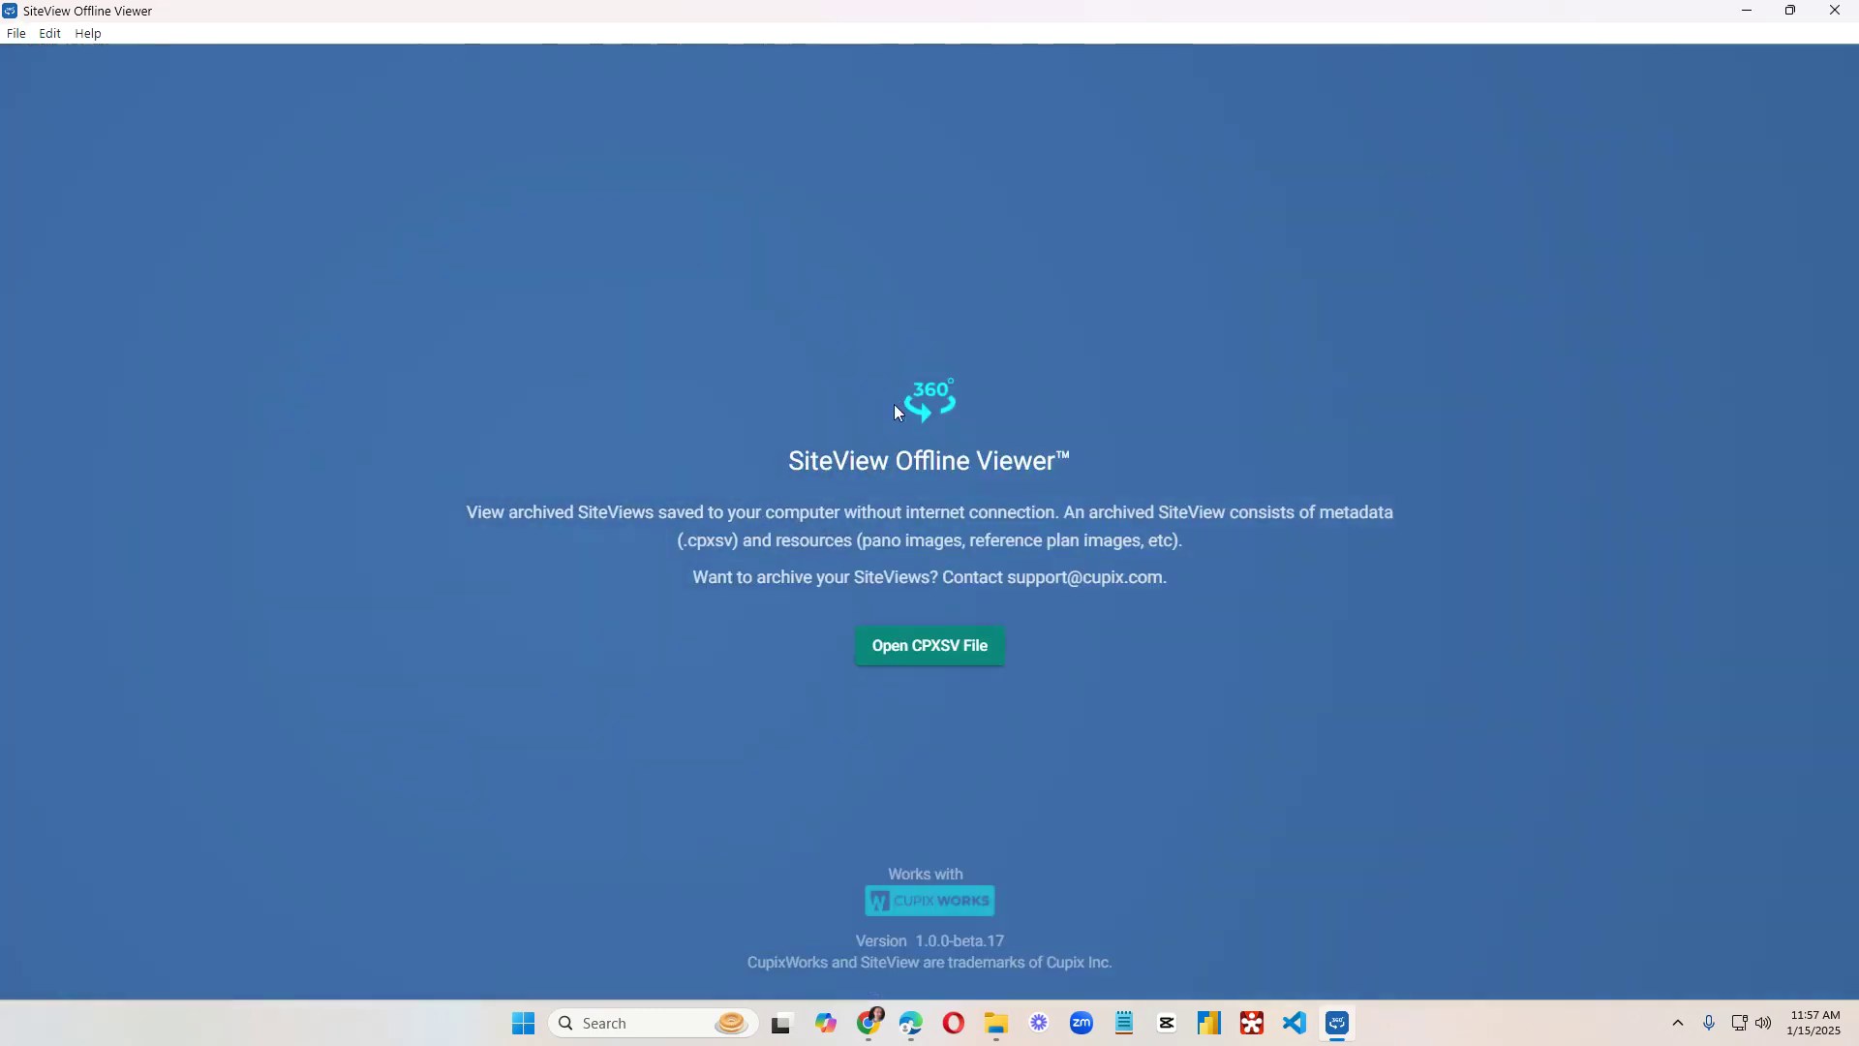
click(922, 648)
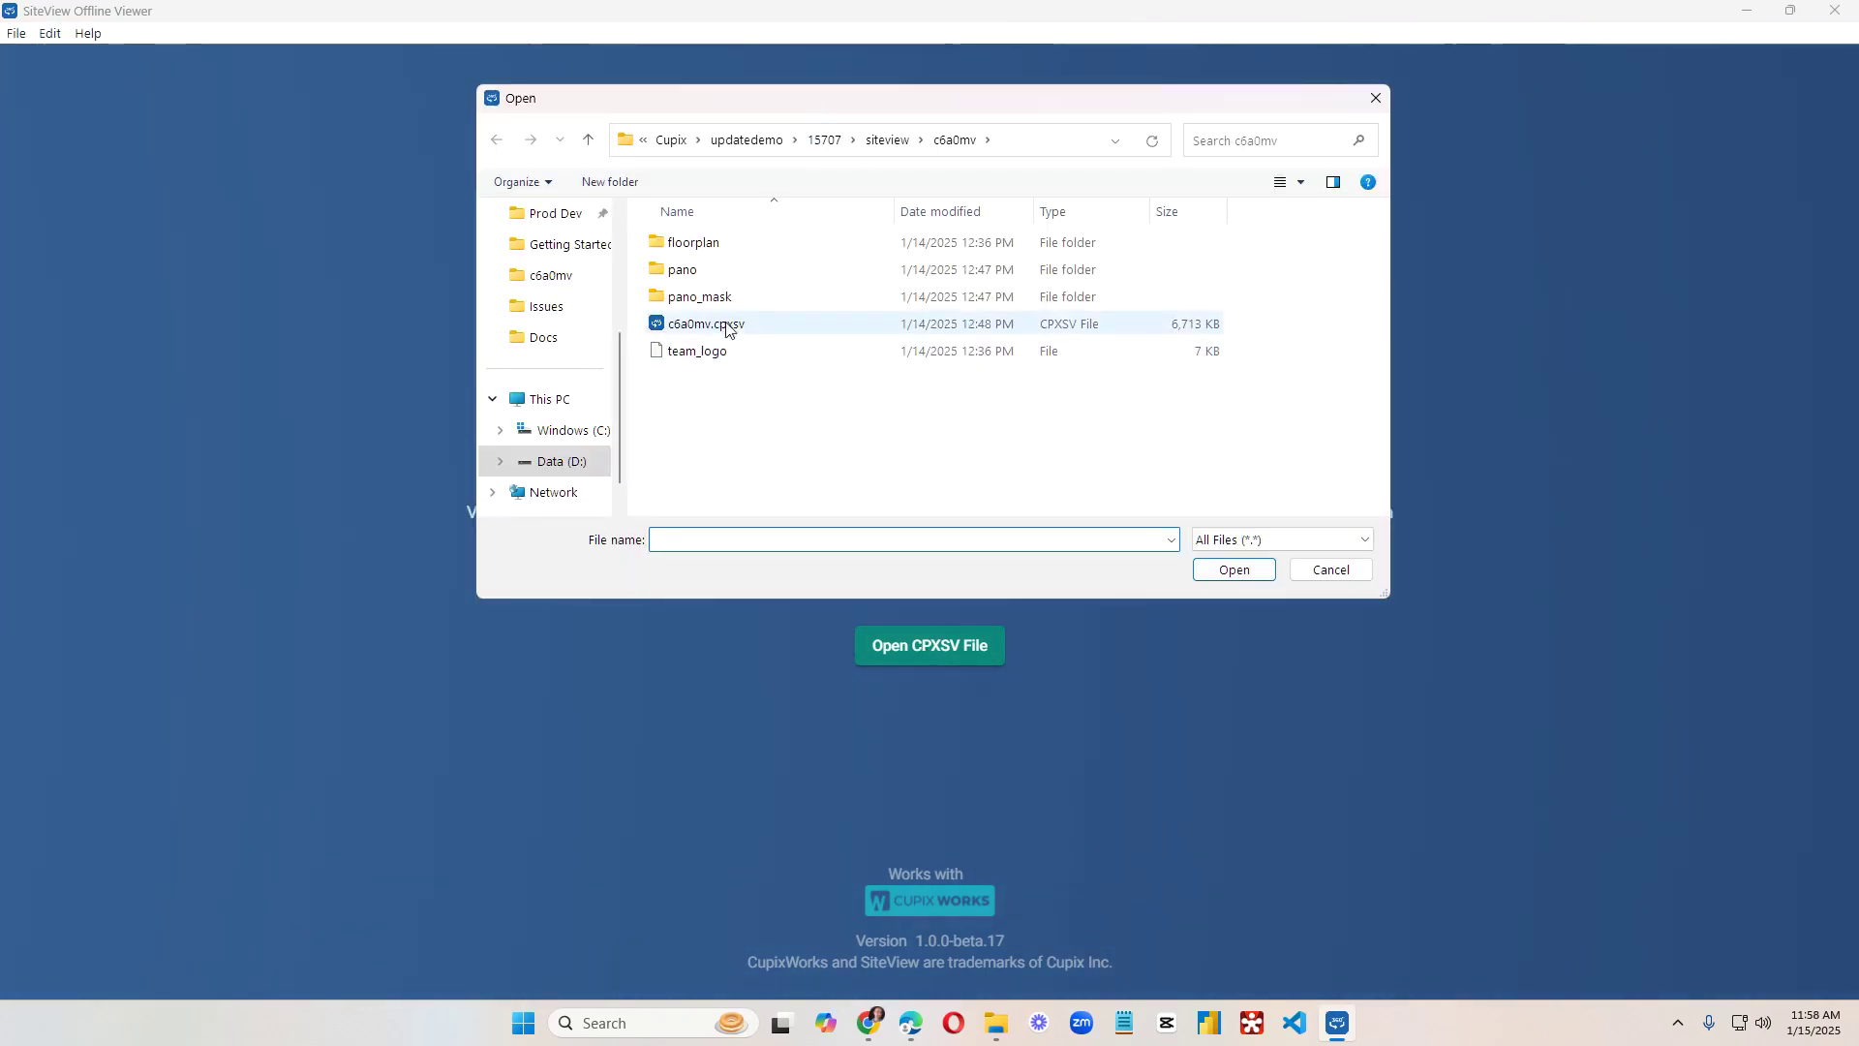
click(726, 329)
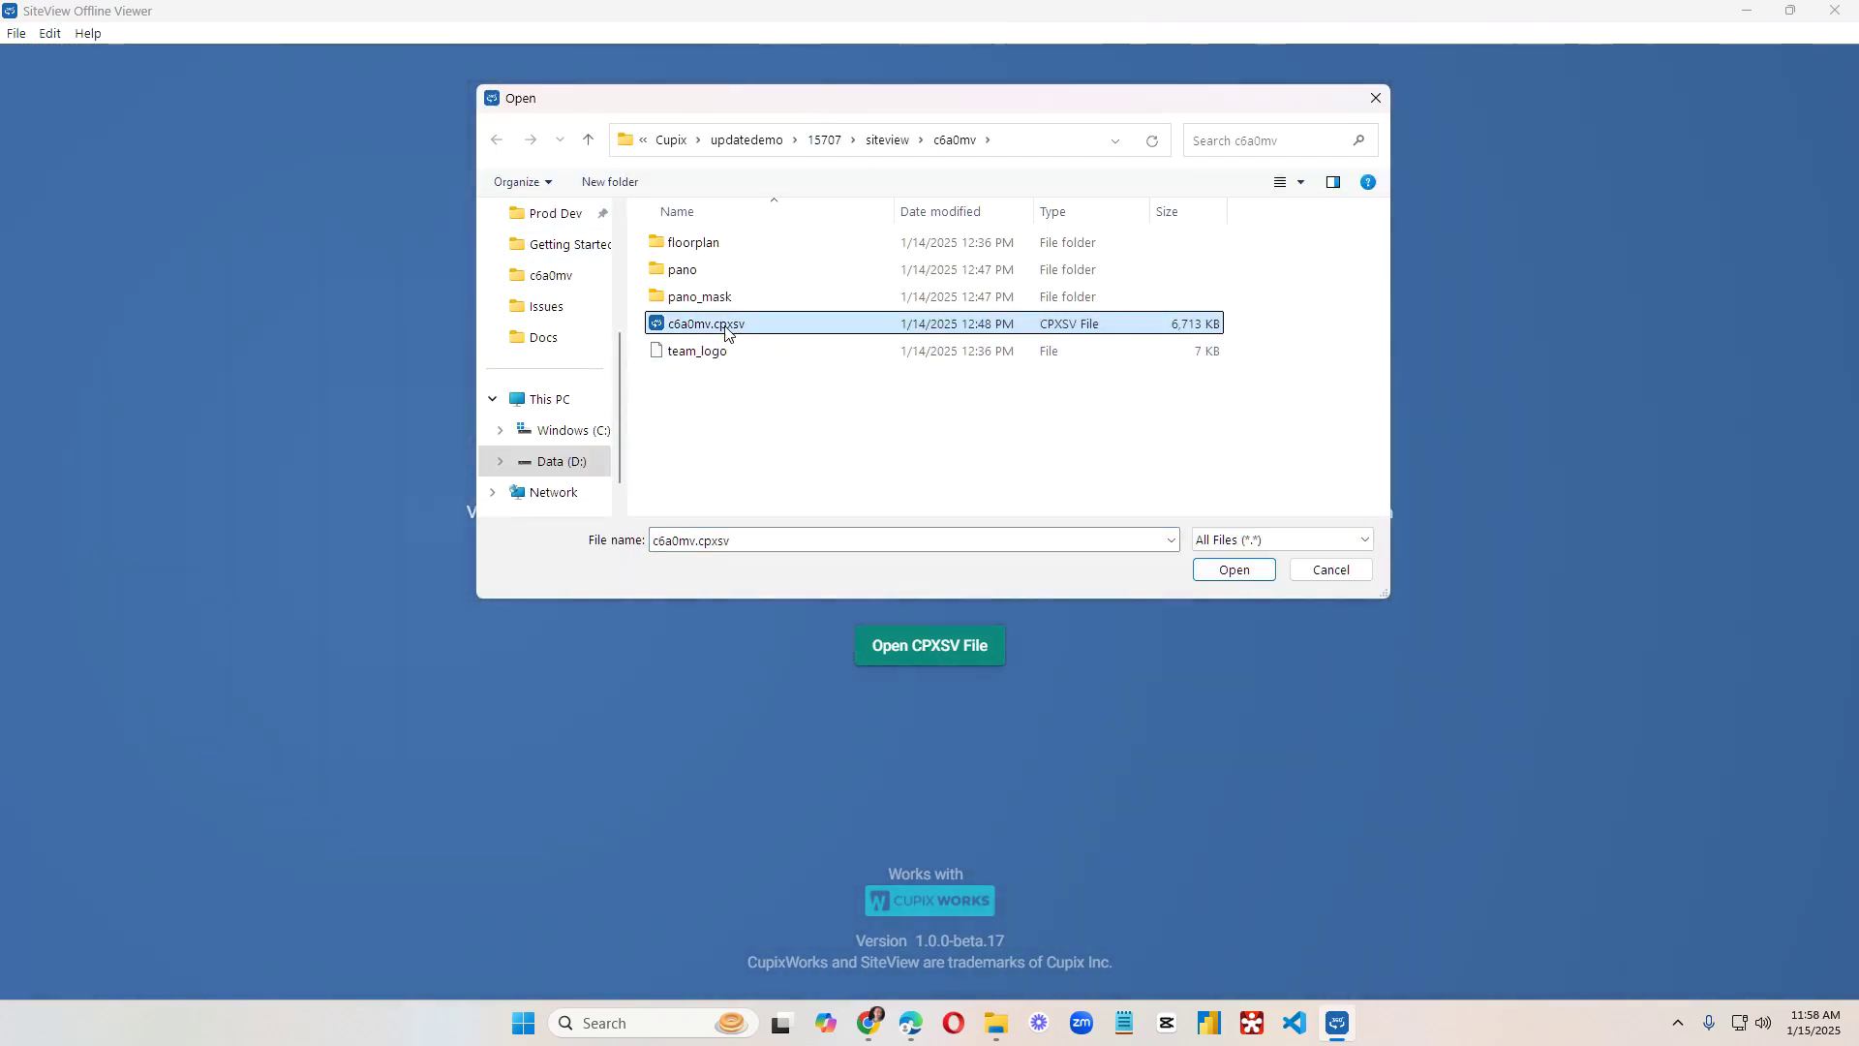
click(1234, 571)
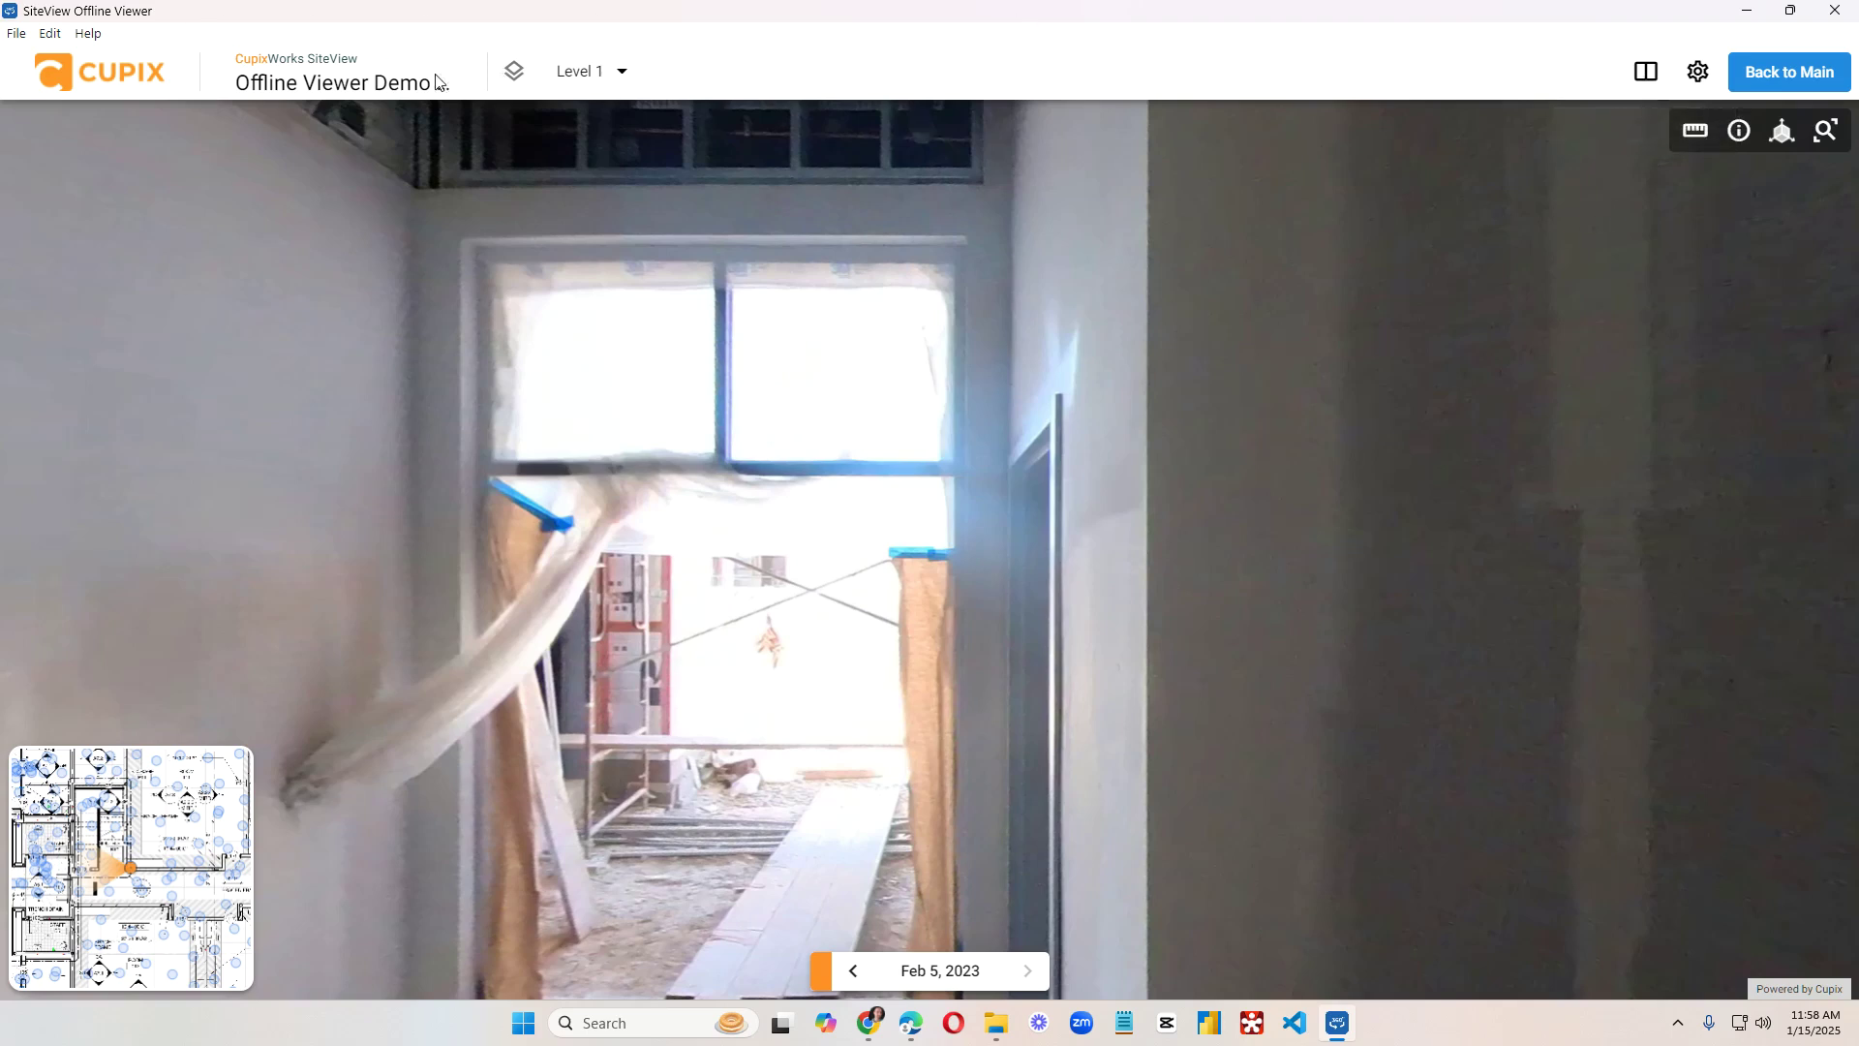
Switch to Level 2, try the 2x2 four-pane comparison, then return to Single Window.
click(614, 75)
click(596, 86)
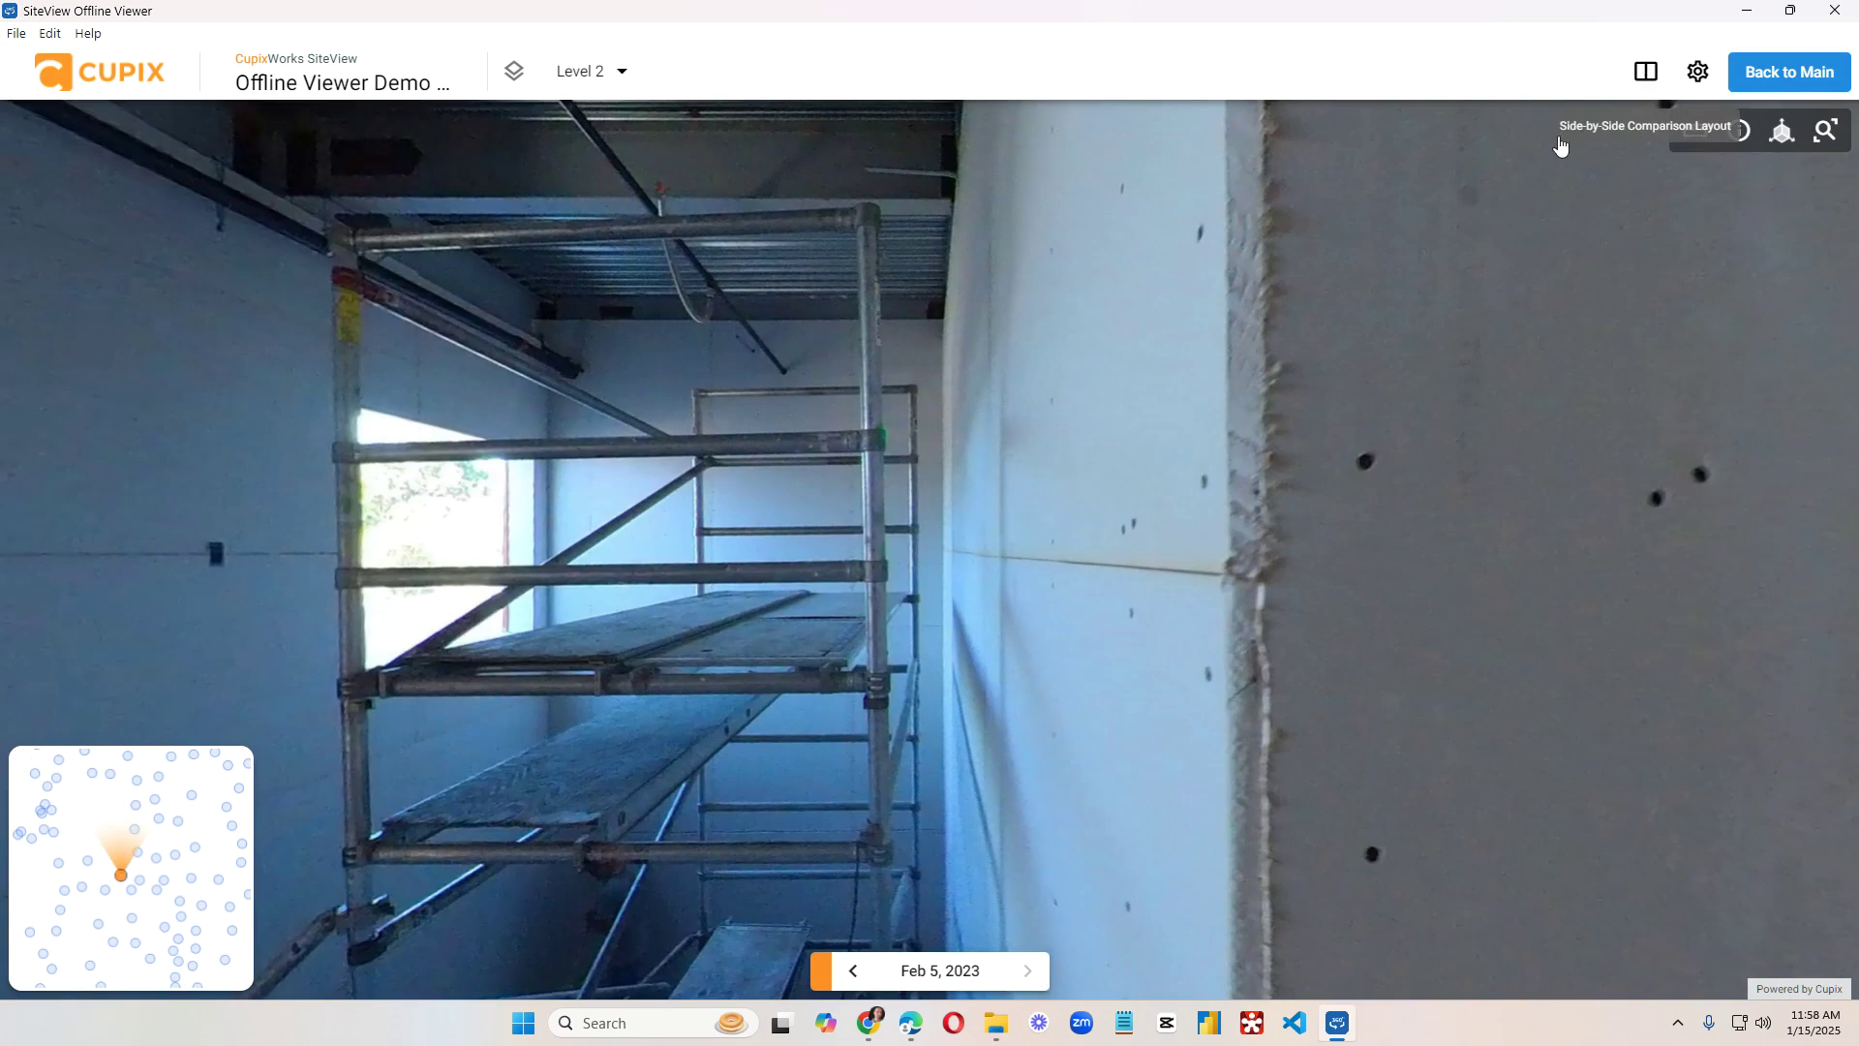
click(1646, 71)
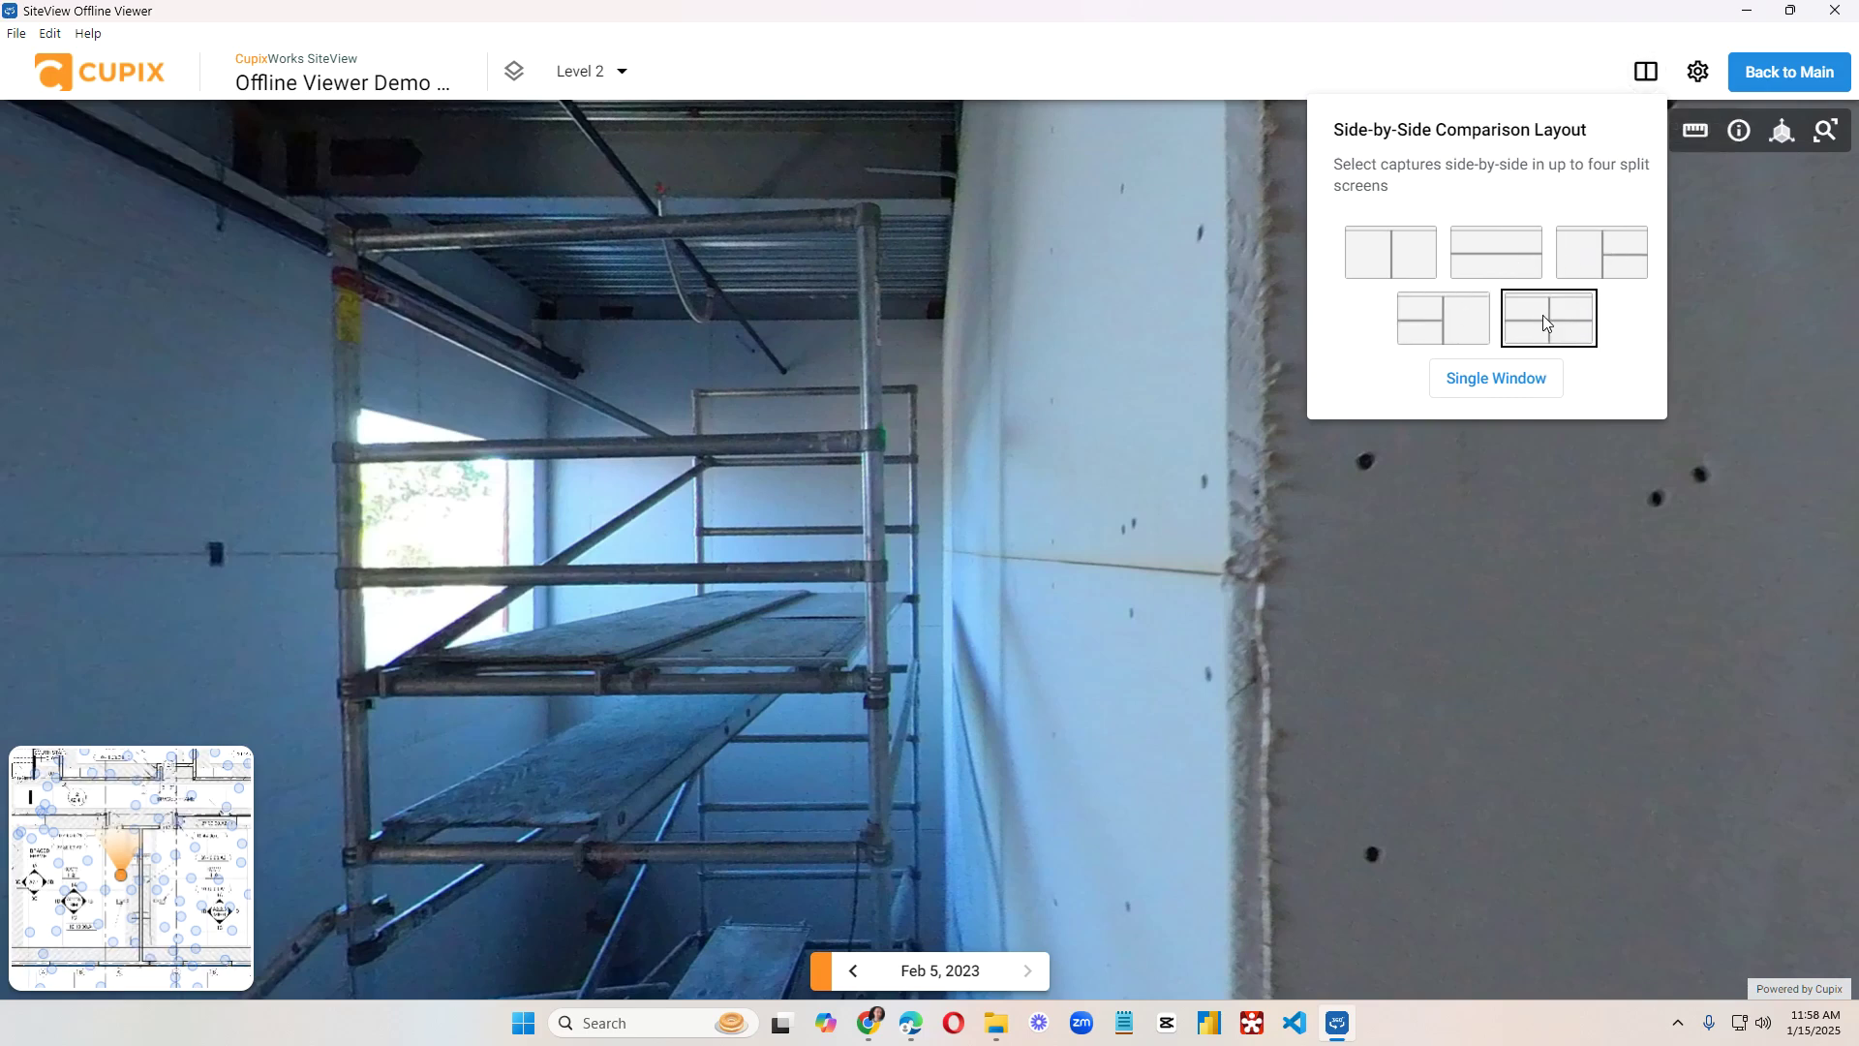
click(1544, 323)
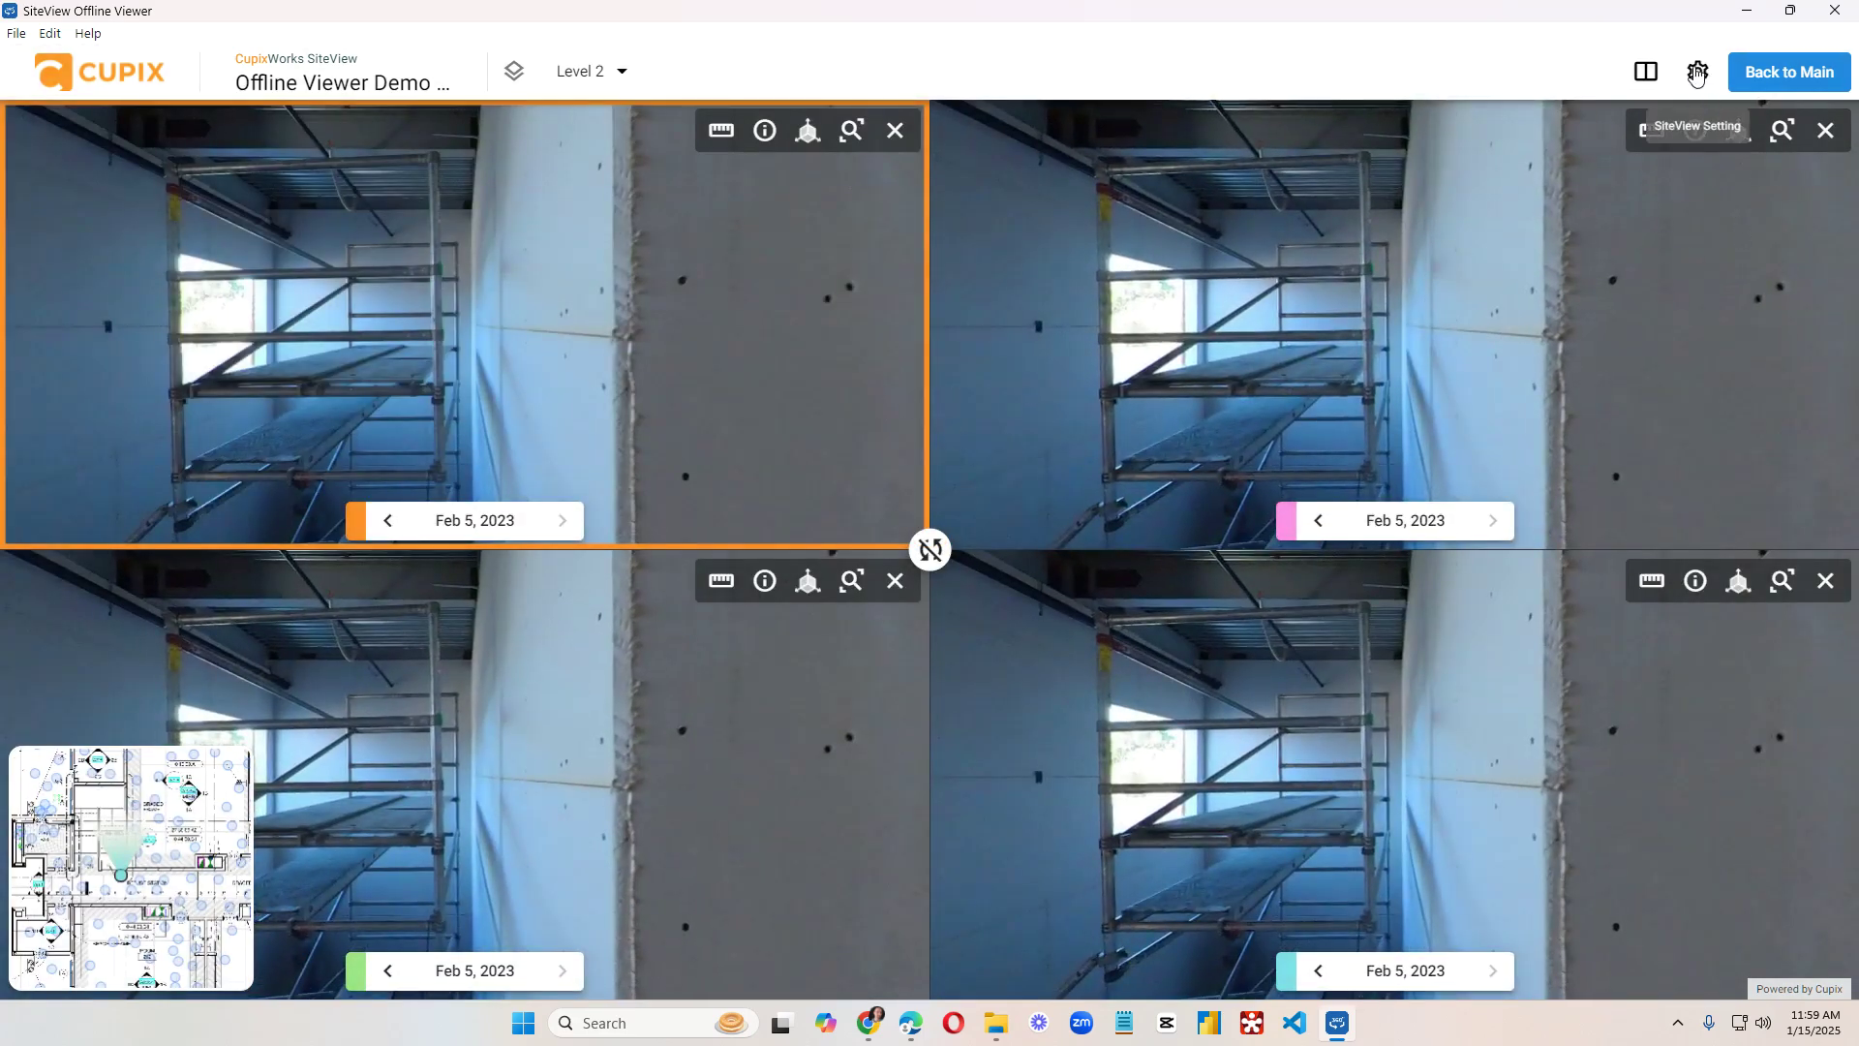
click(1645, 71)
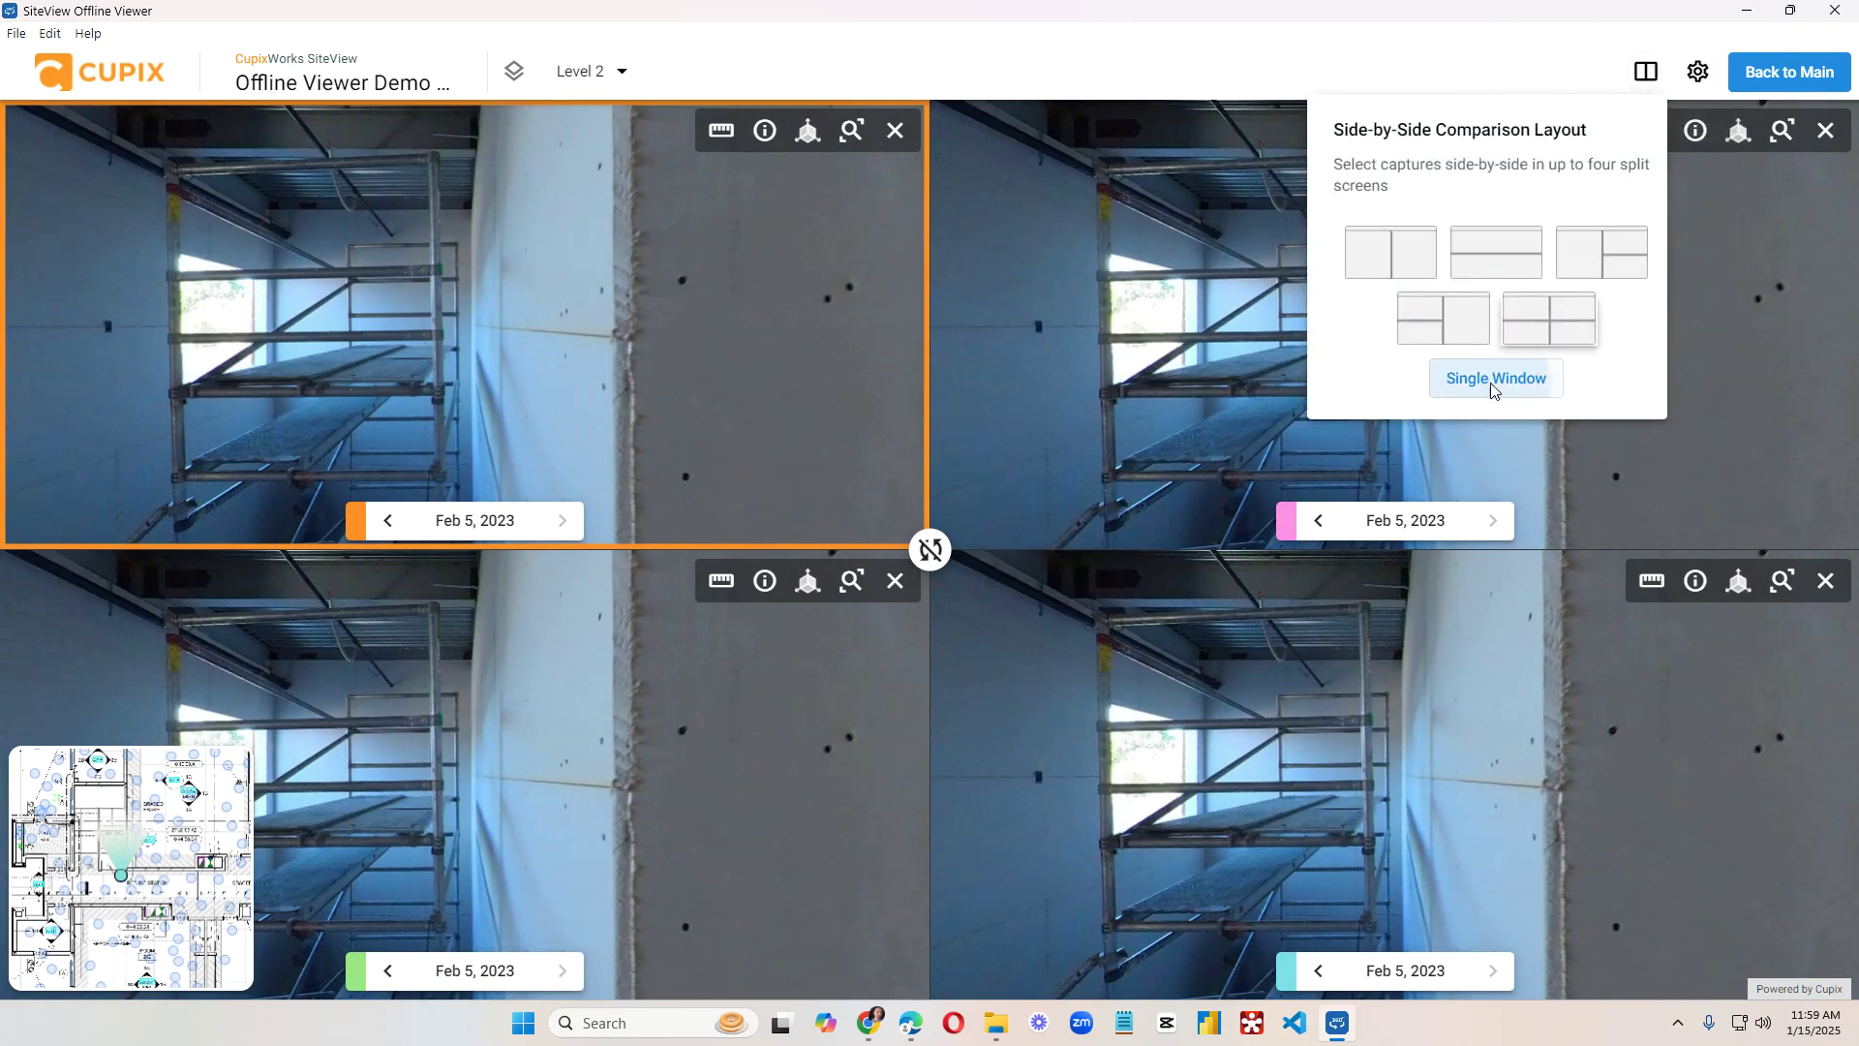
click(1492, 379)
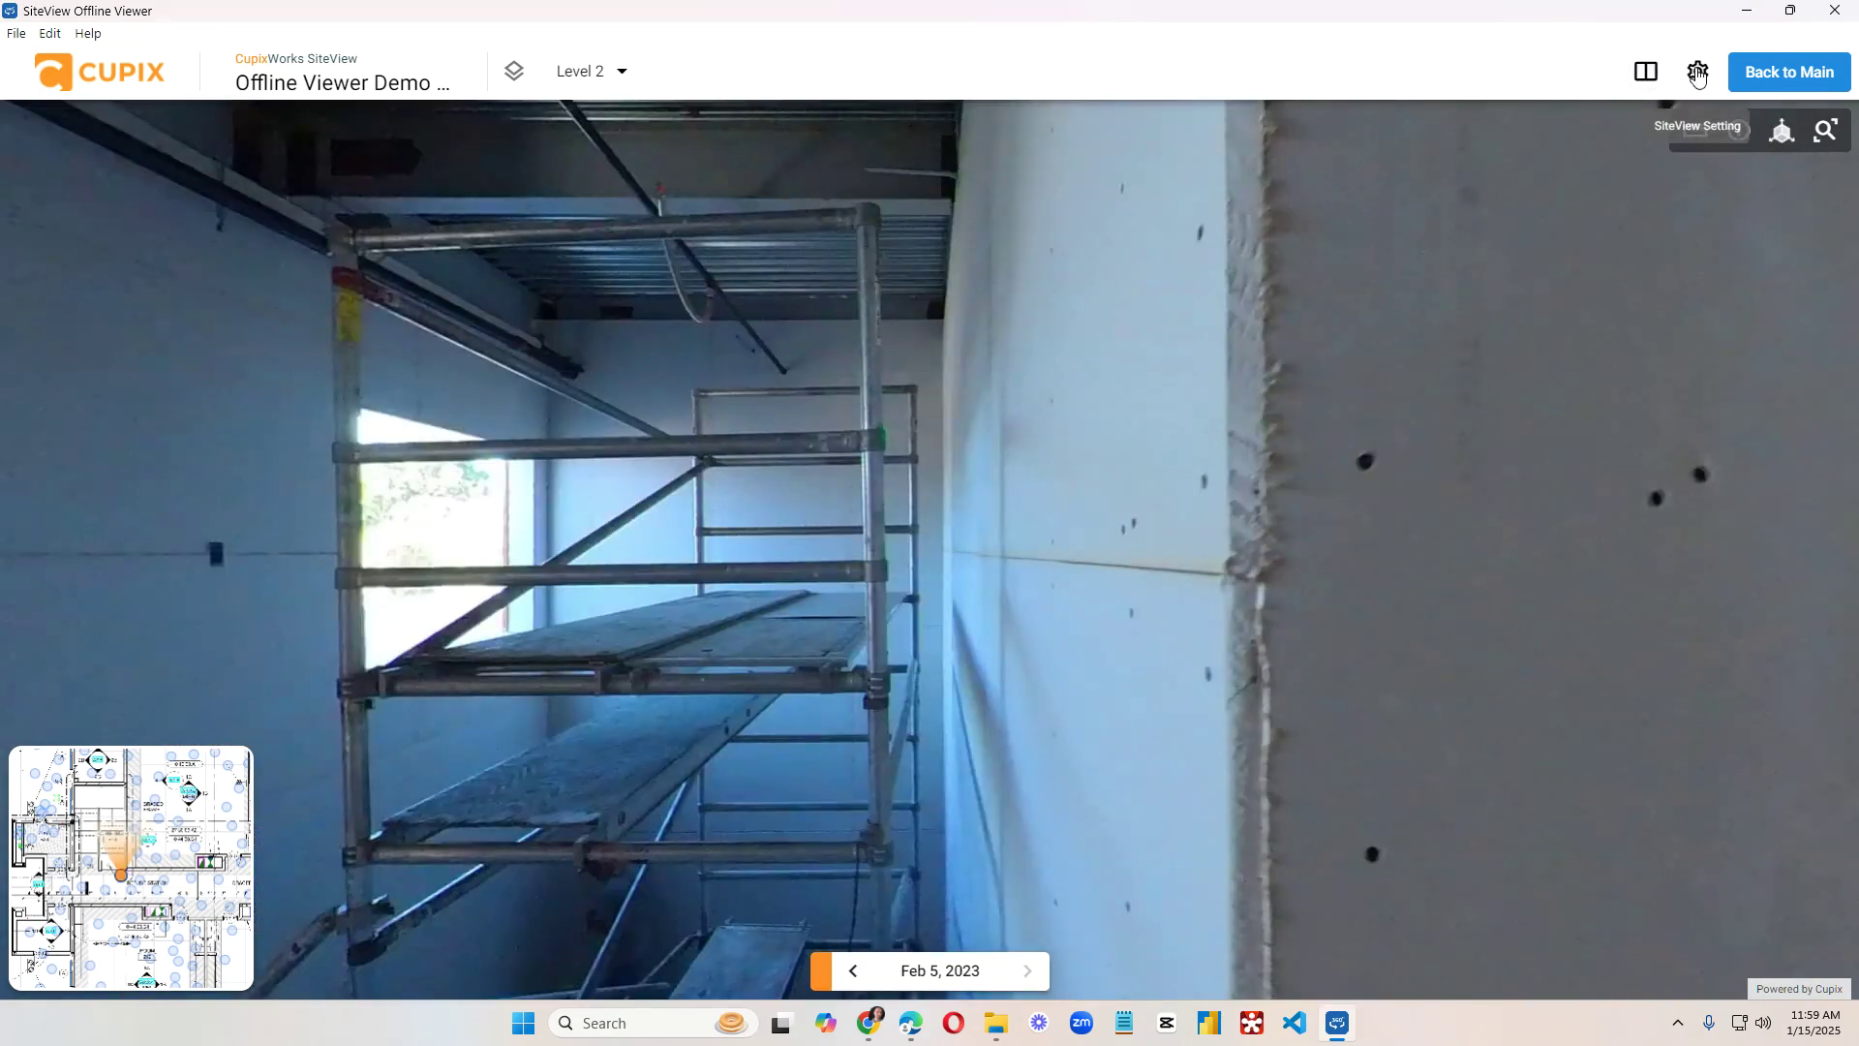
In settings, view the Show Capture Table records and close them with Ok.
click(1697, 73)
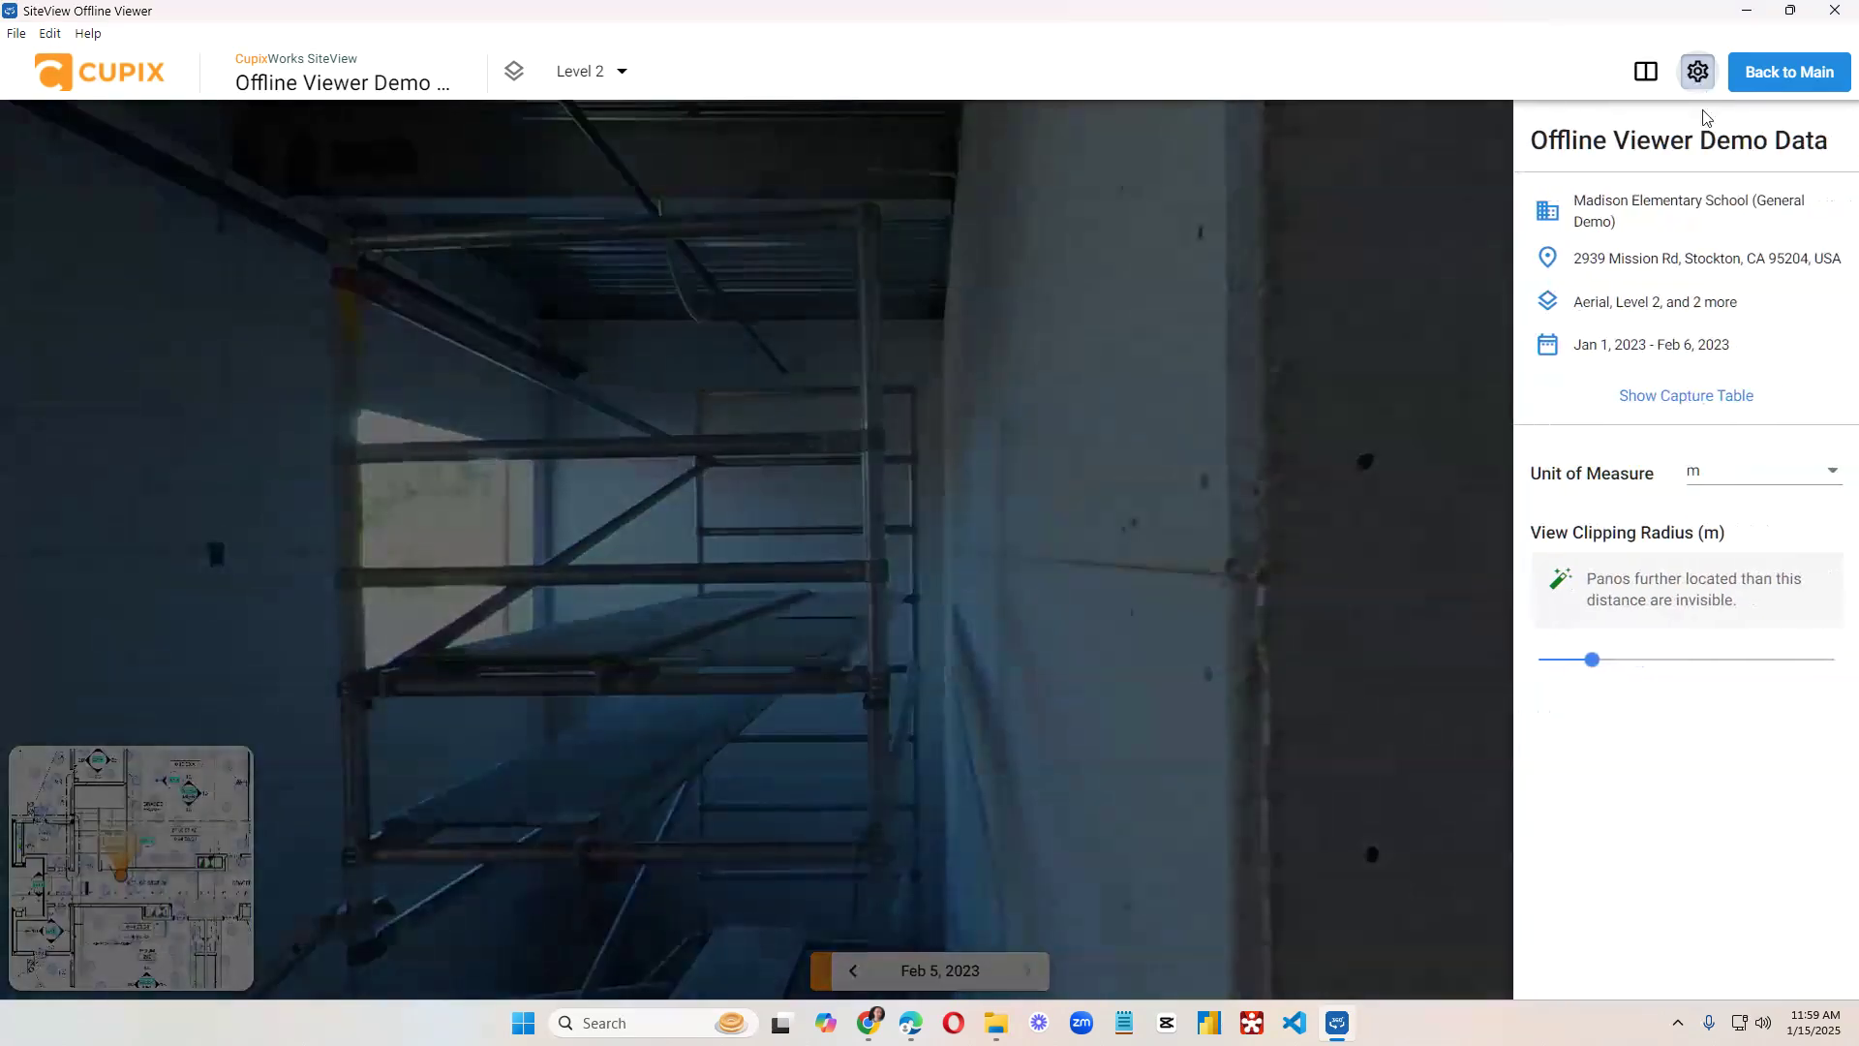
click(1663, 397)
mouse_move(702, 555)
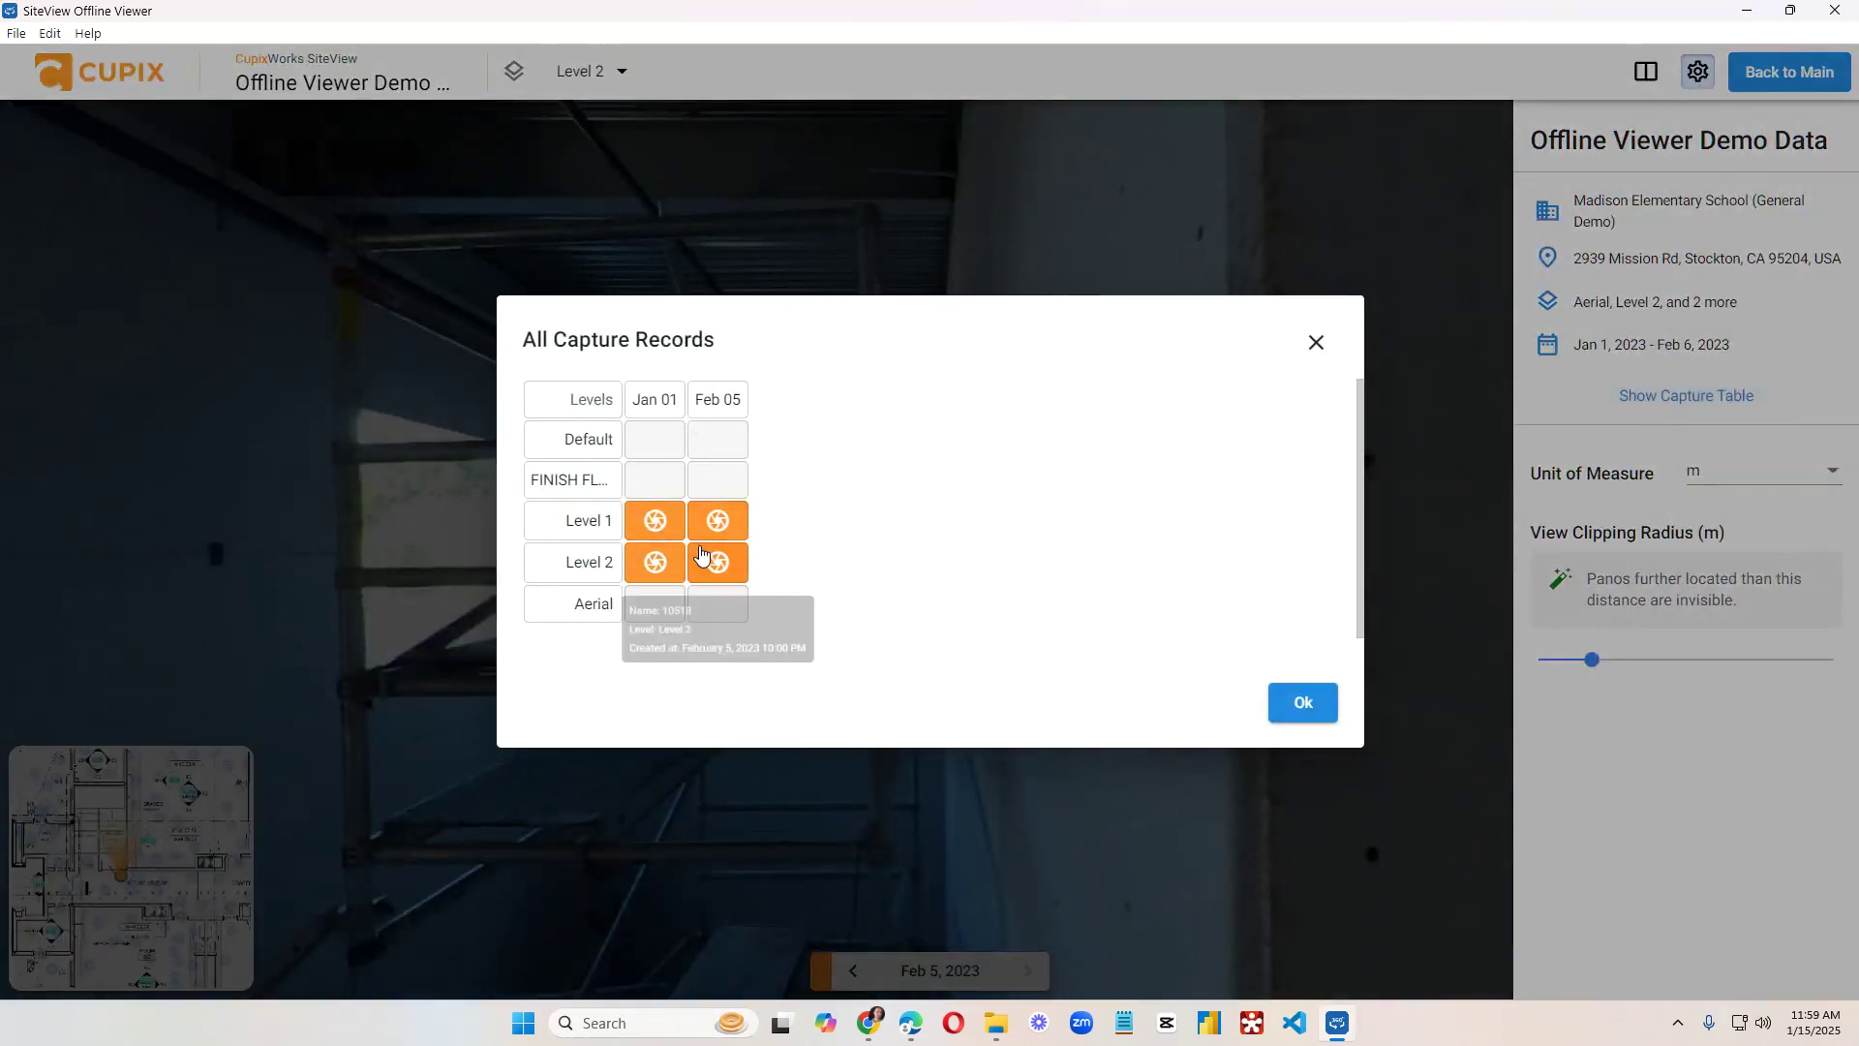
click(1307, 704)
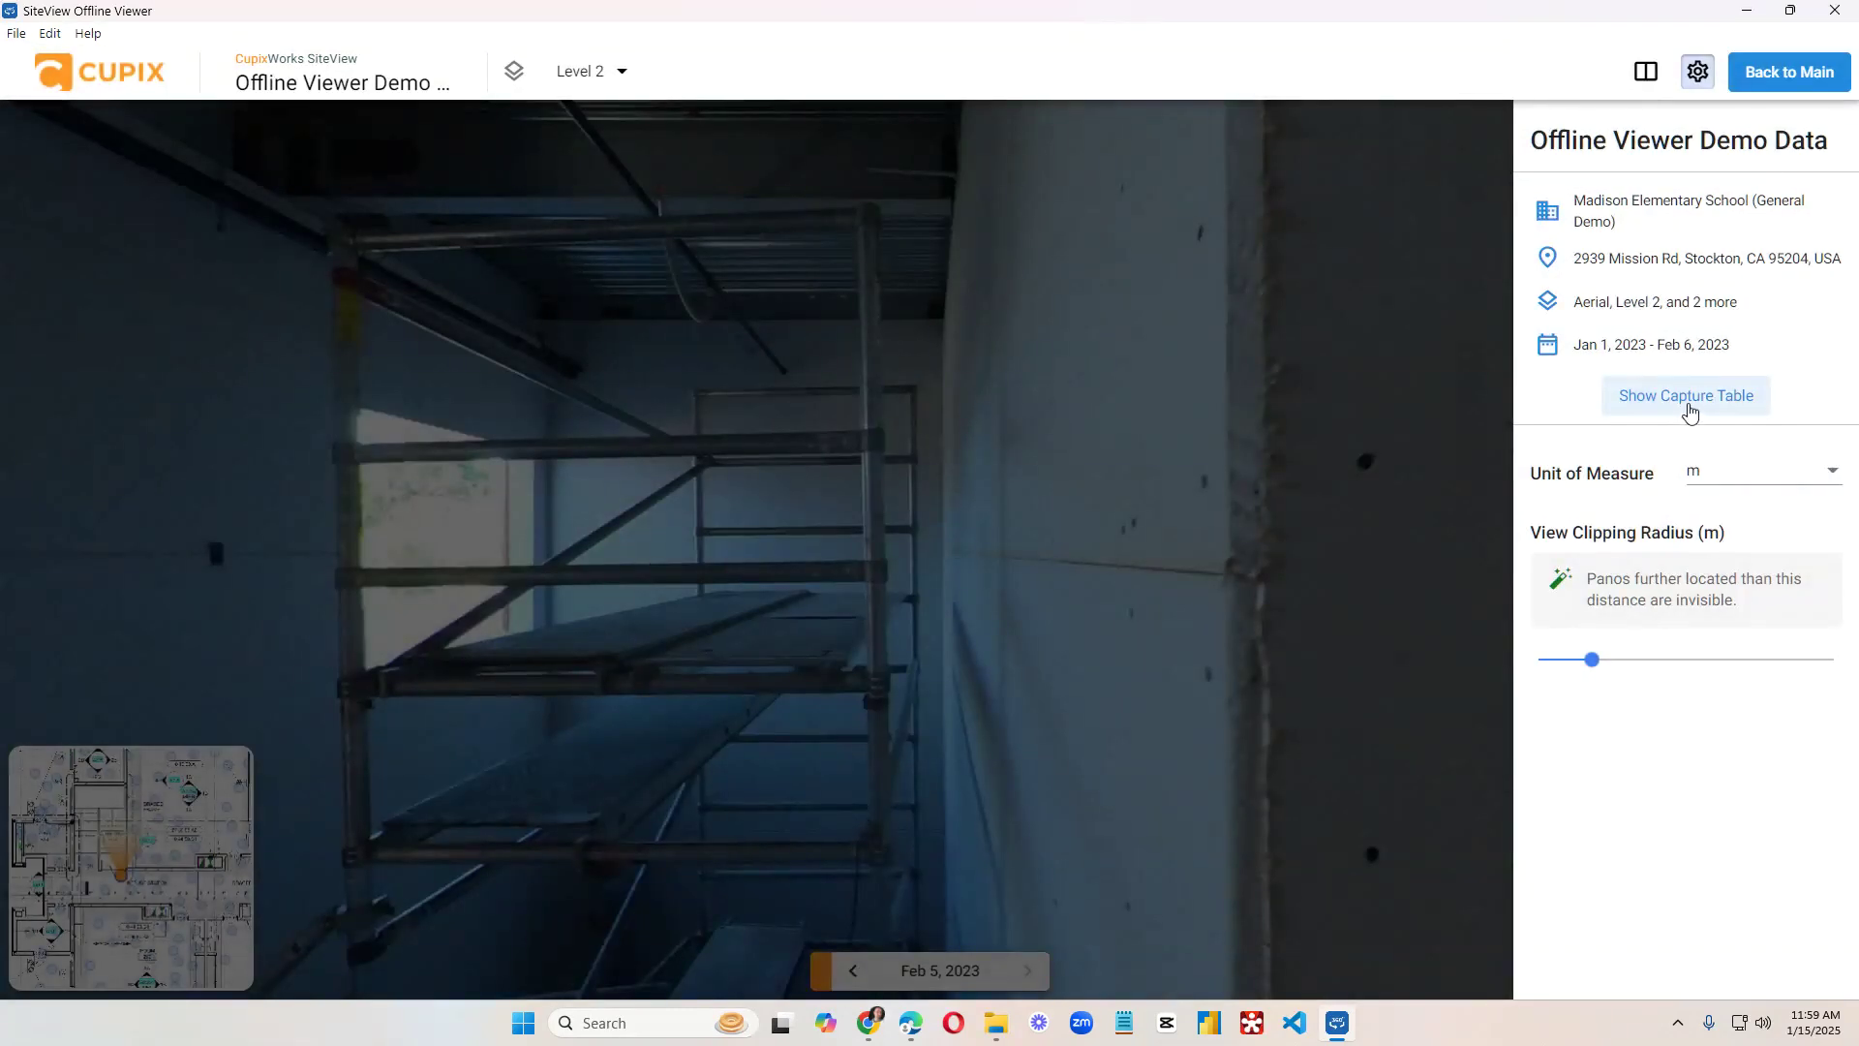
Keep metres as the unit of measure and set the view clipping radius to 19.6 m.
click(1739, 470)
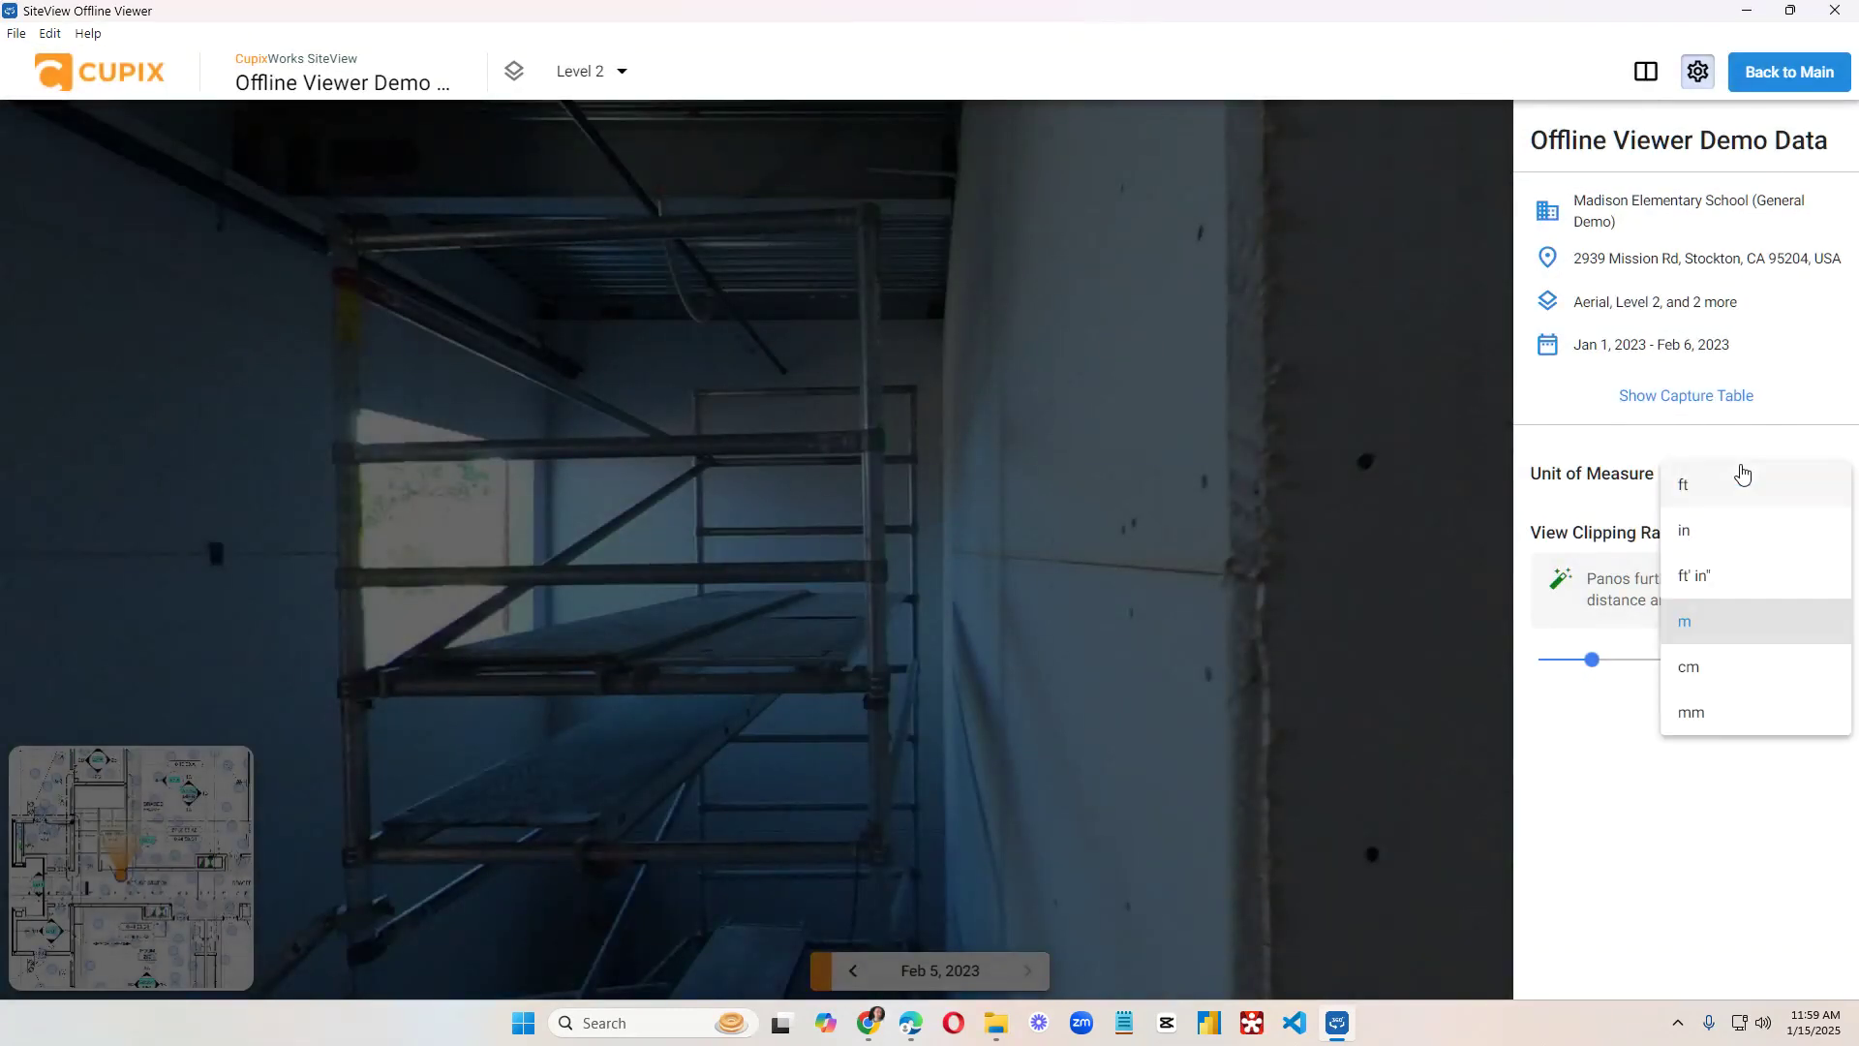
click(1659, 795)
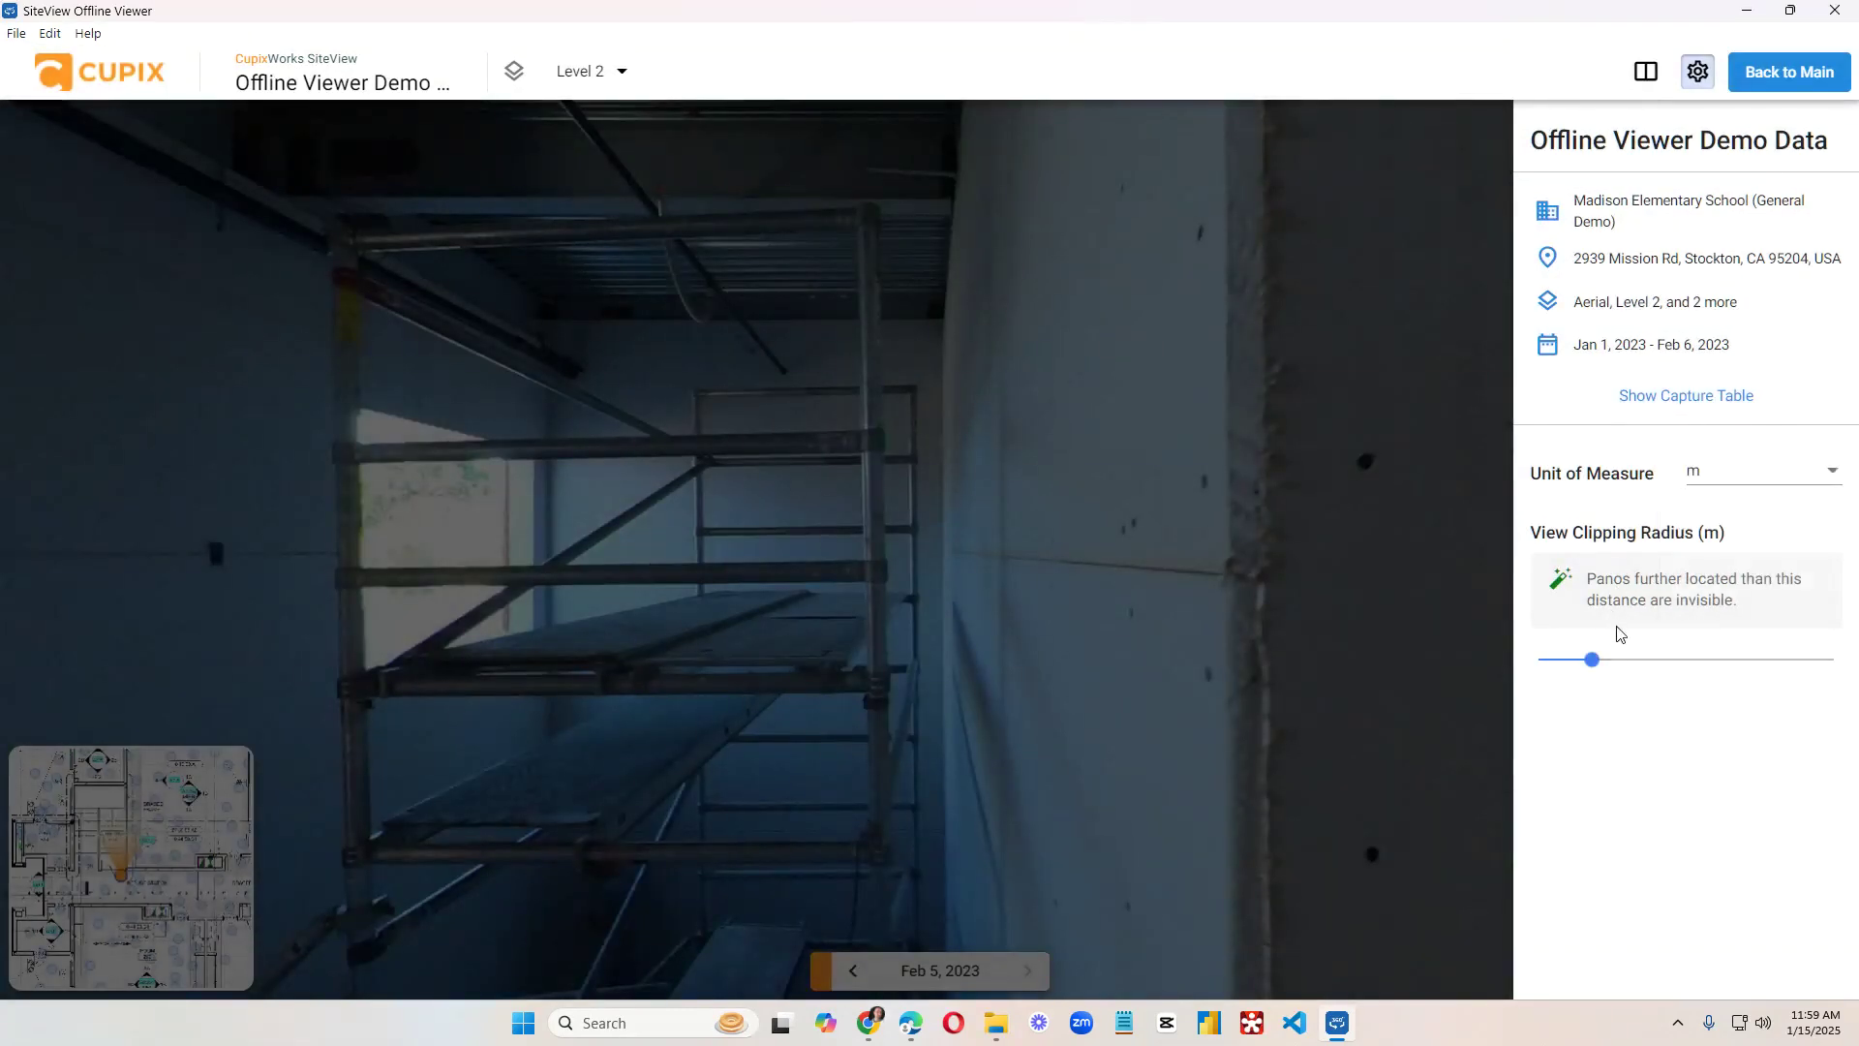
mouse_move(1592, 659)
mouse_down()
mouse_move(1723, 660)
mouse_move(1574, 661)
mouse_move(1770, 664)
mouse_move(1572, 667)
mouse_up()
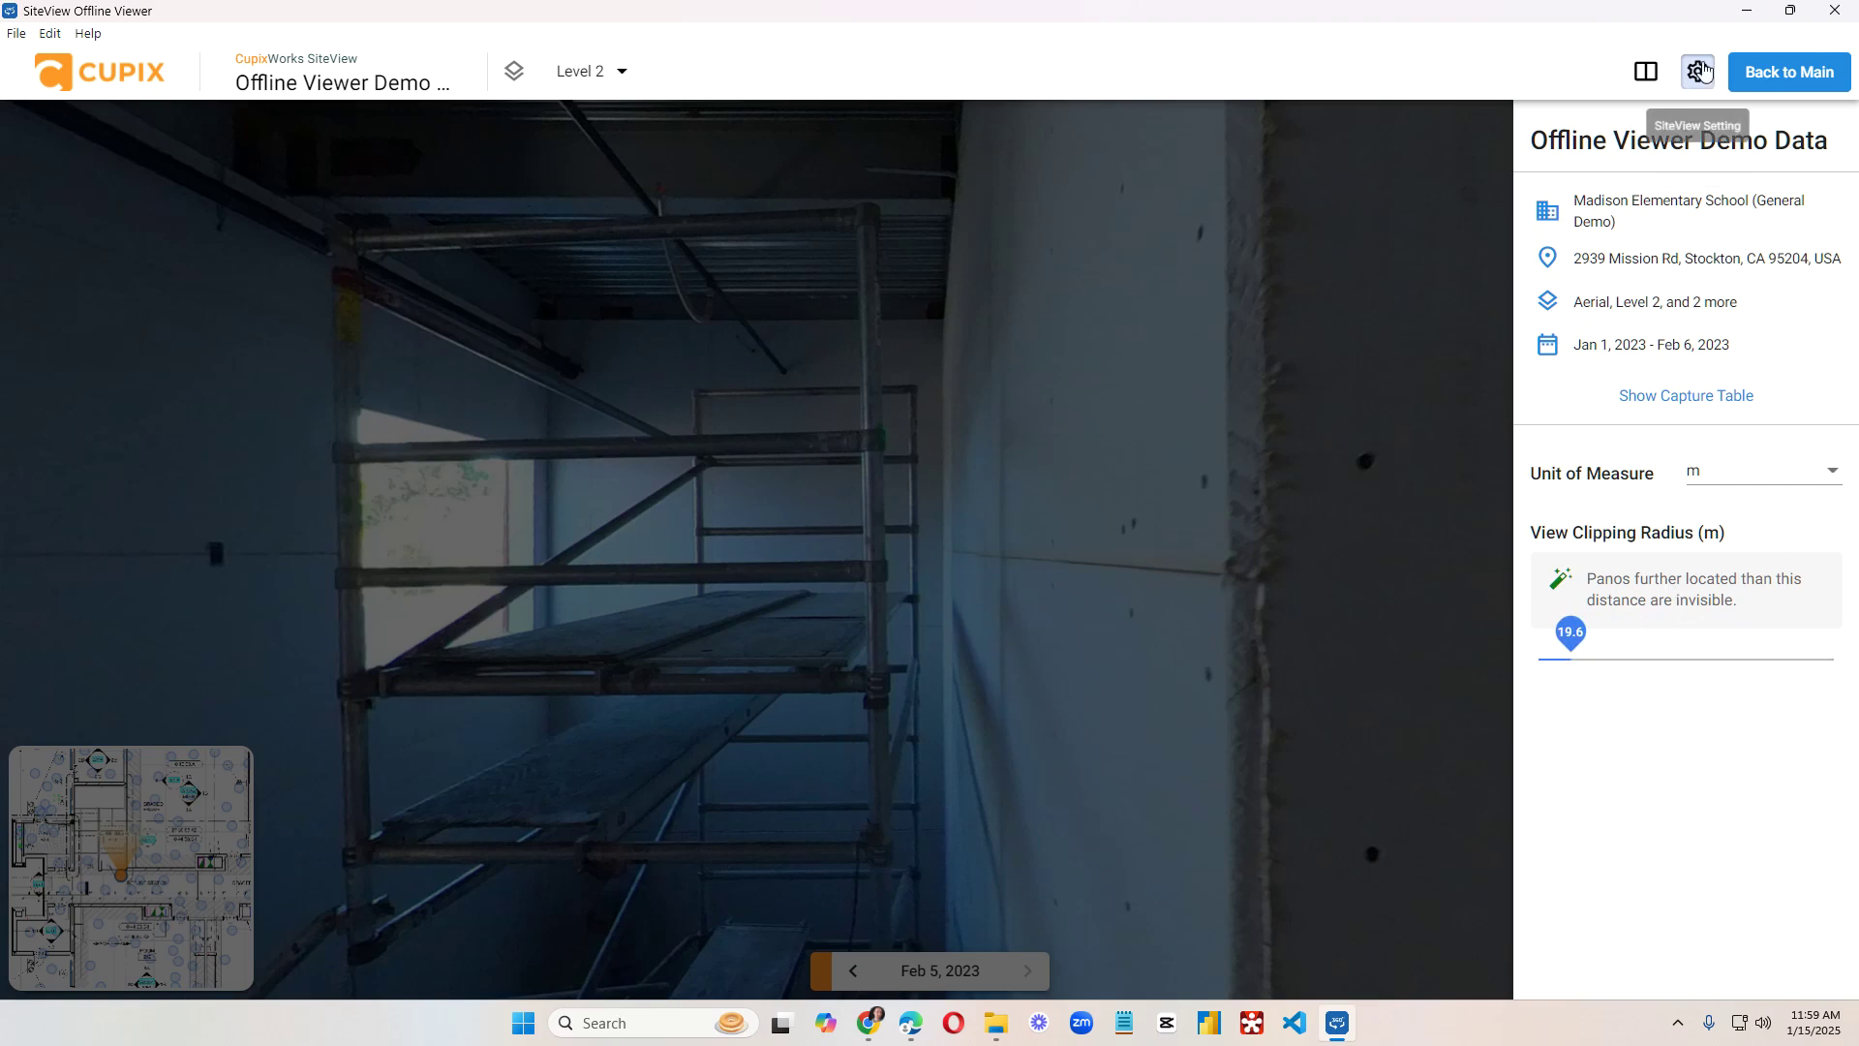
click(1698, 70)
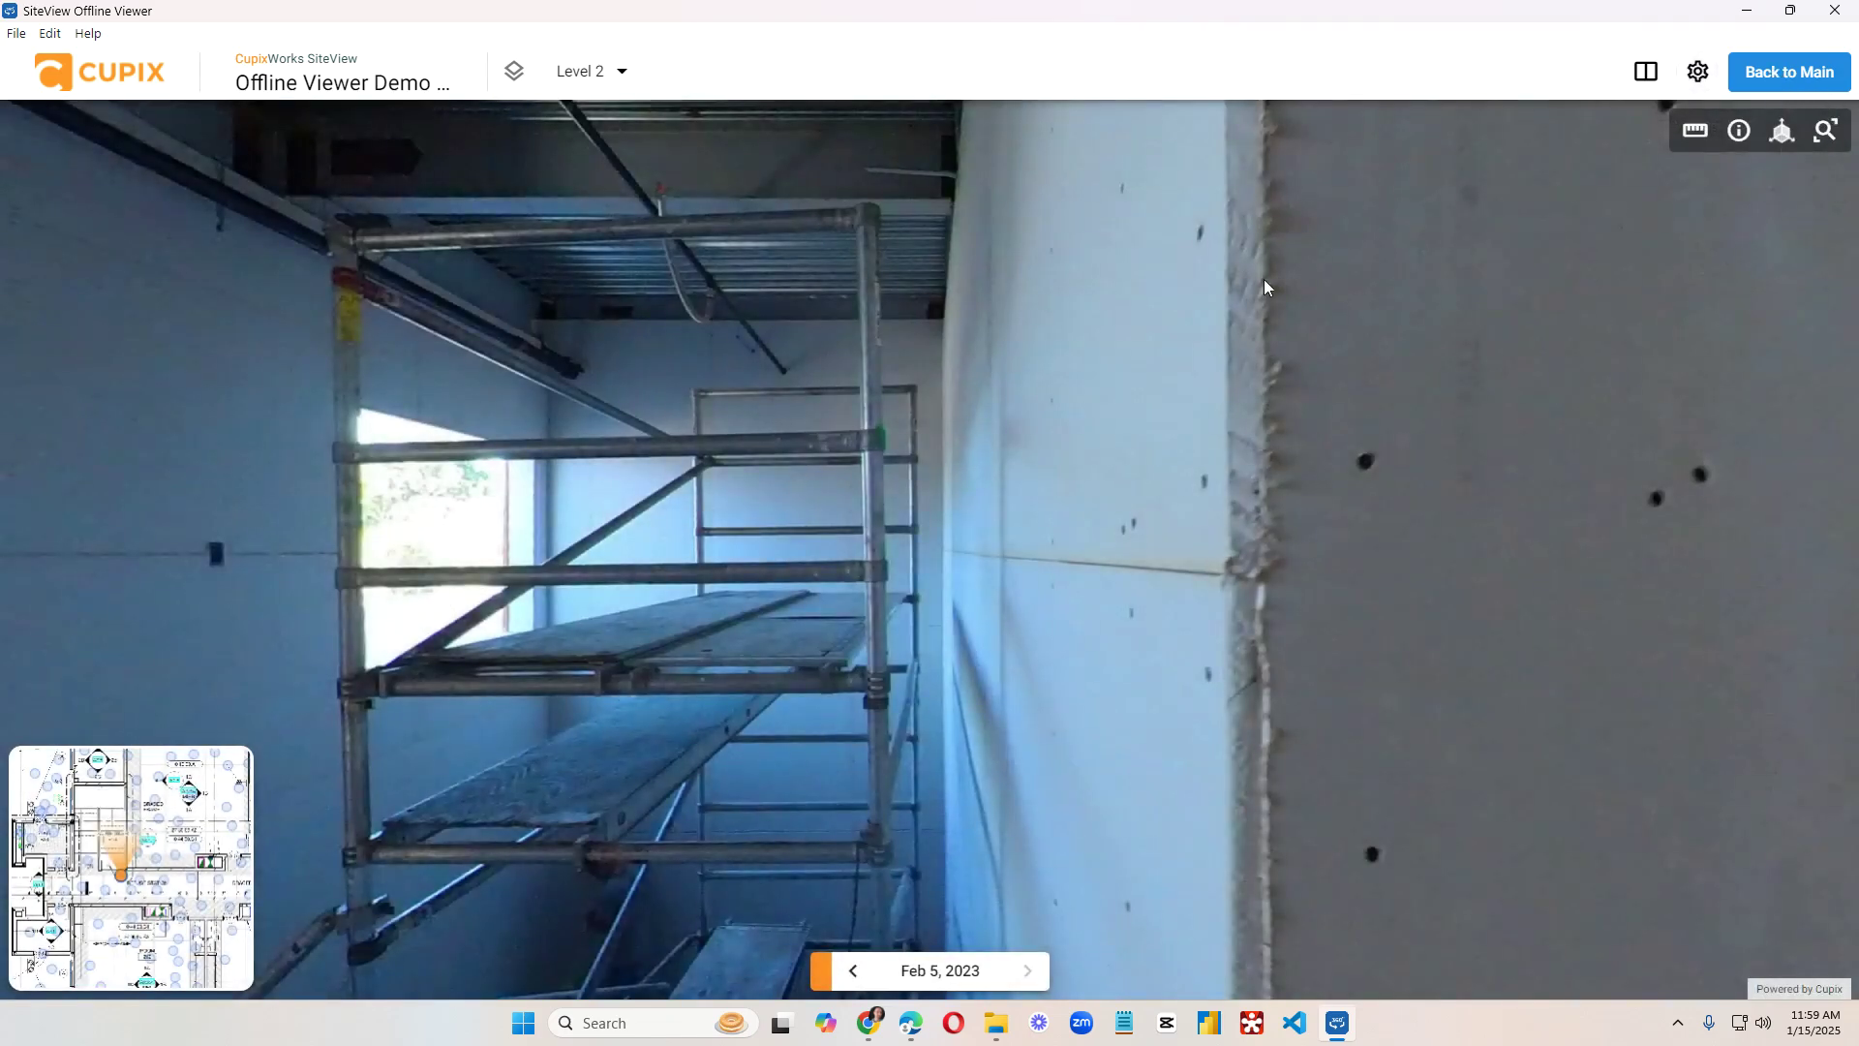
Start a measurement, pick the wall corner as the first point, then cancel the point selection.
click(1692, 133)
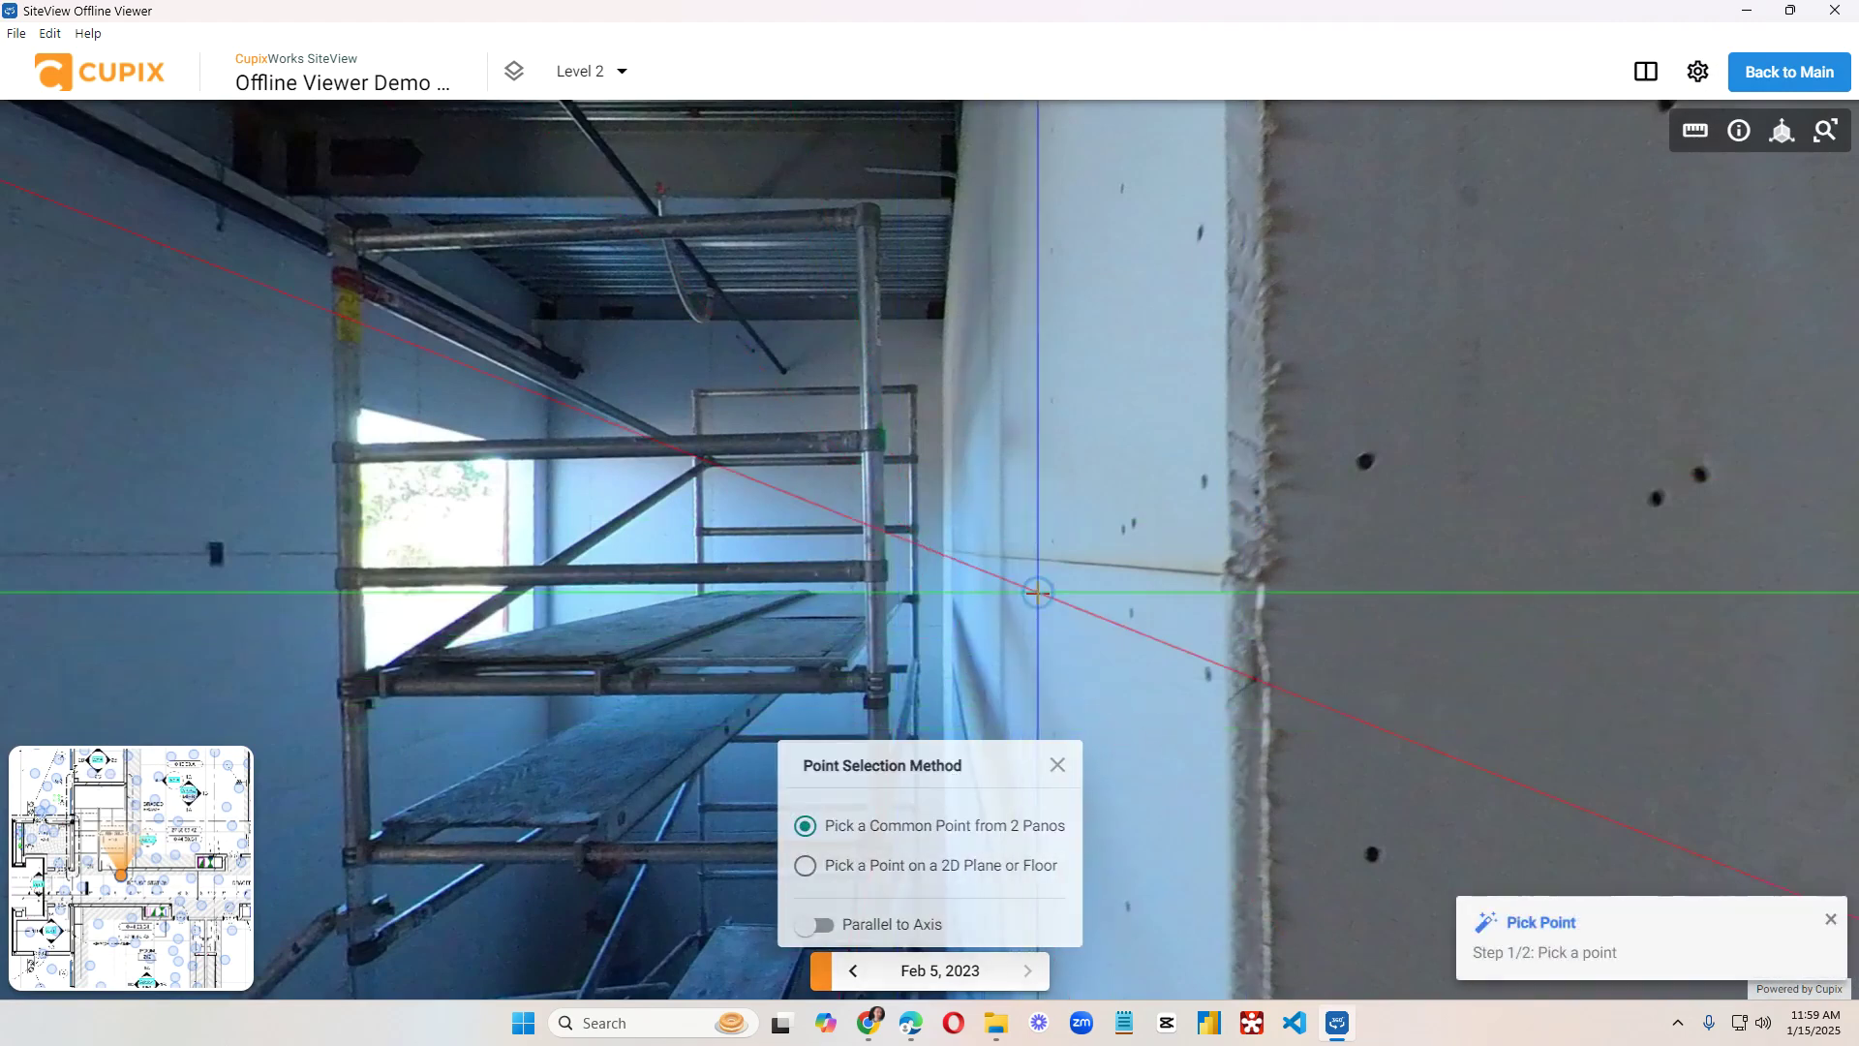
drag(845, 615, 816, 465)
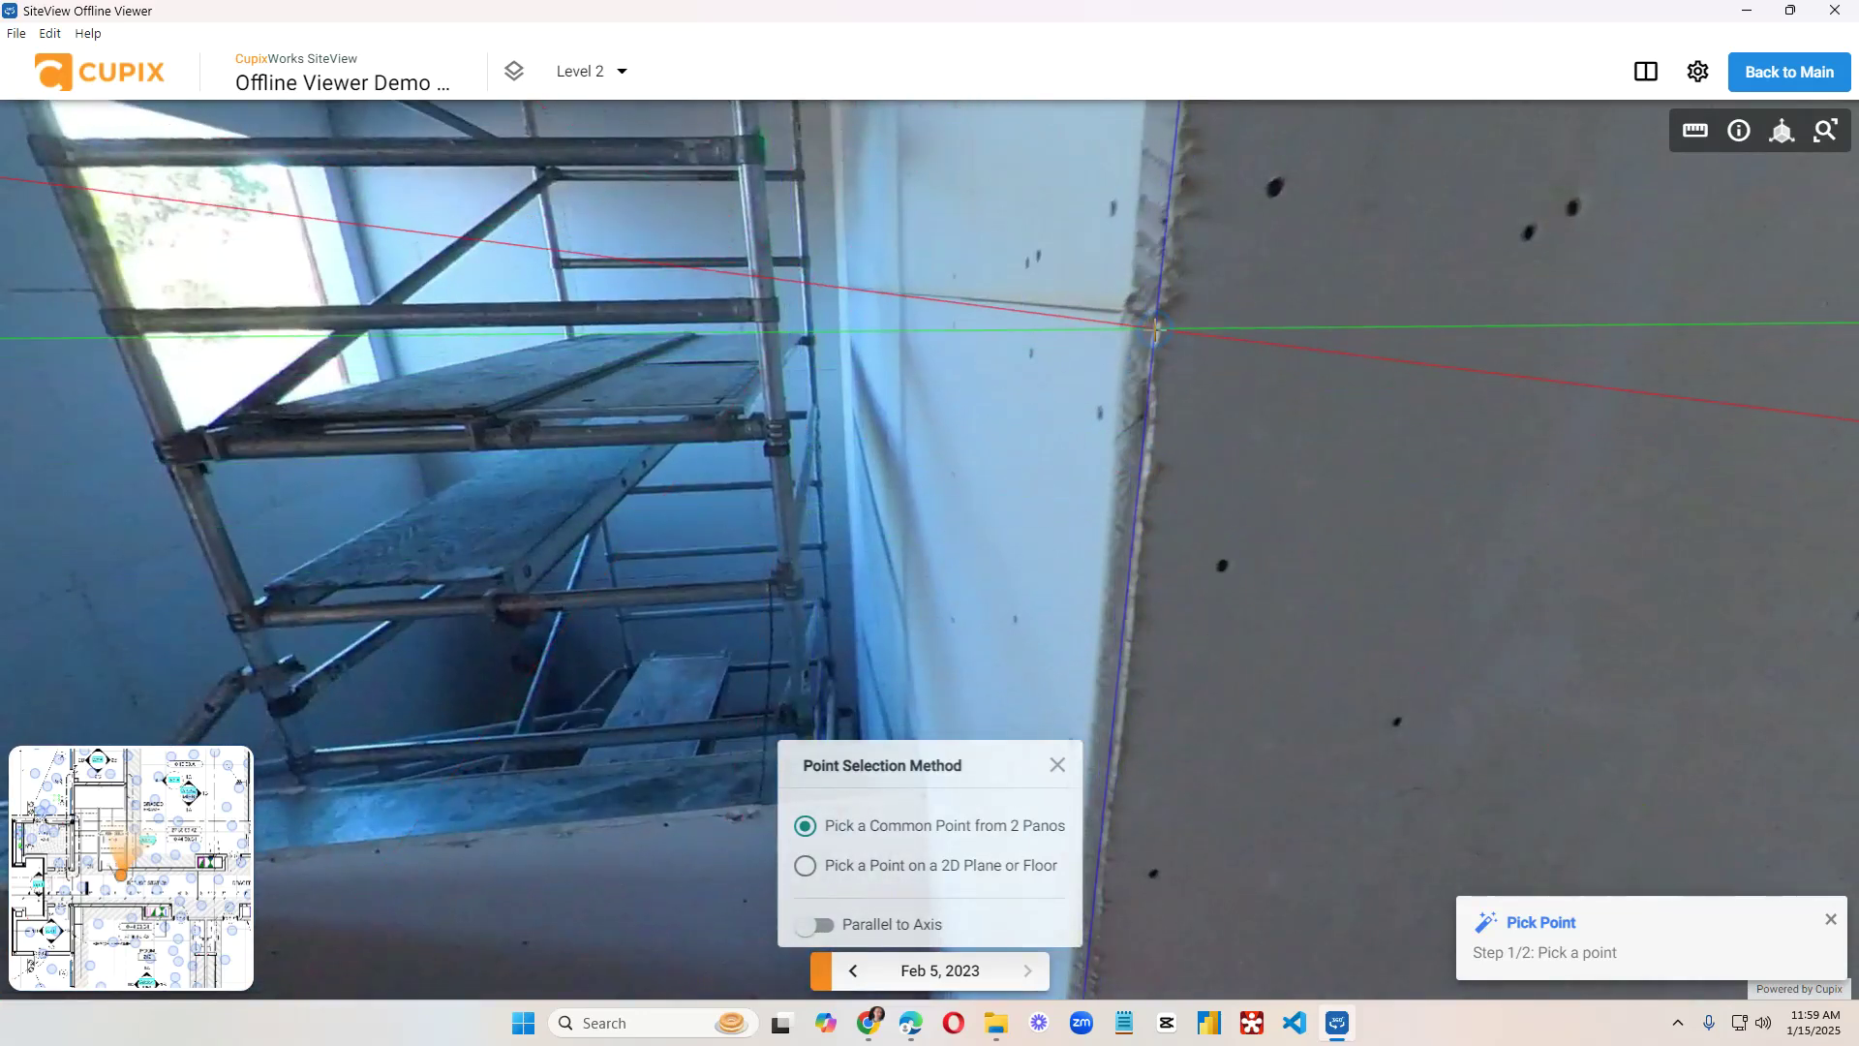
click(1119, 604)
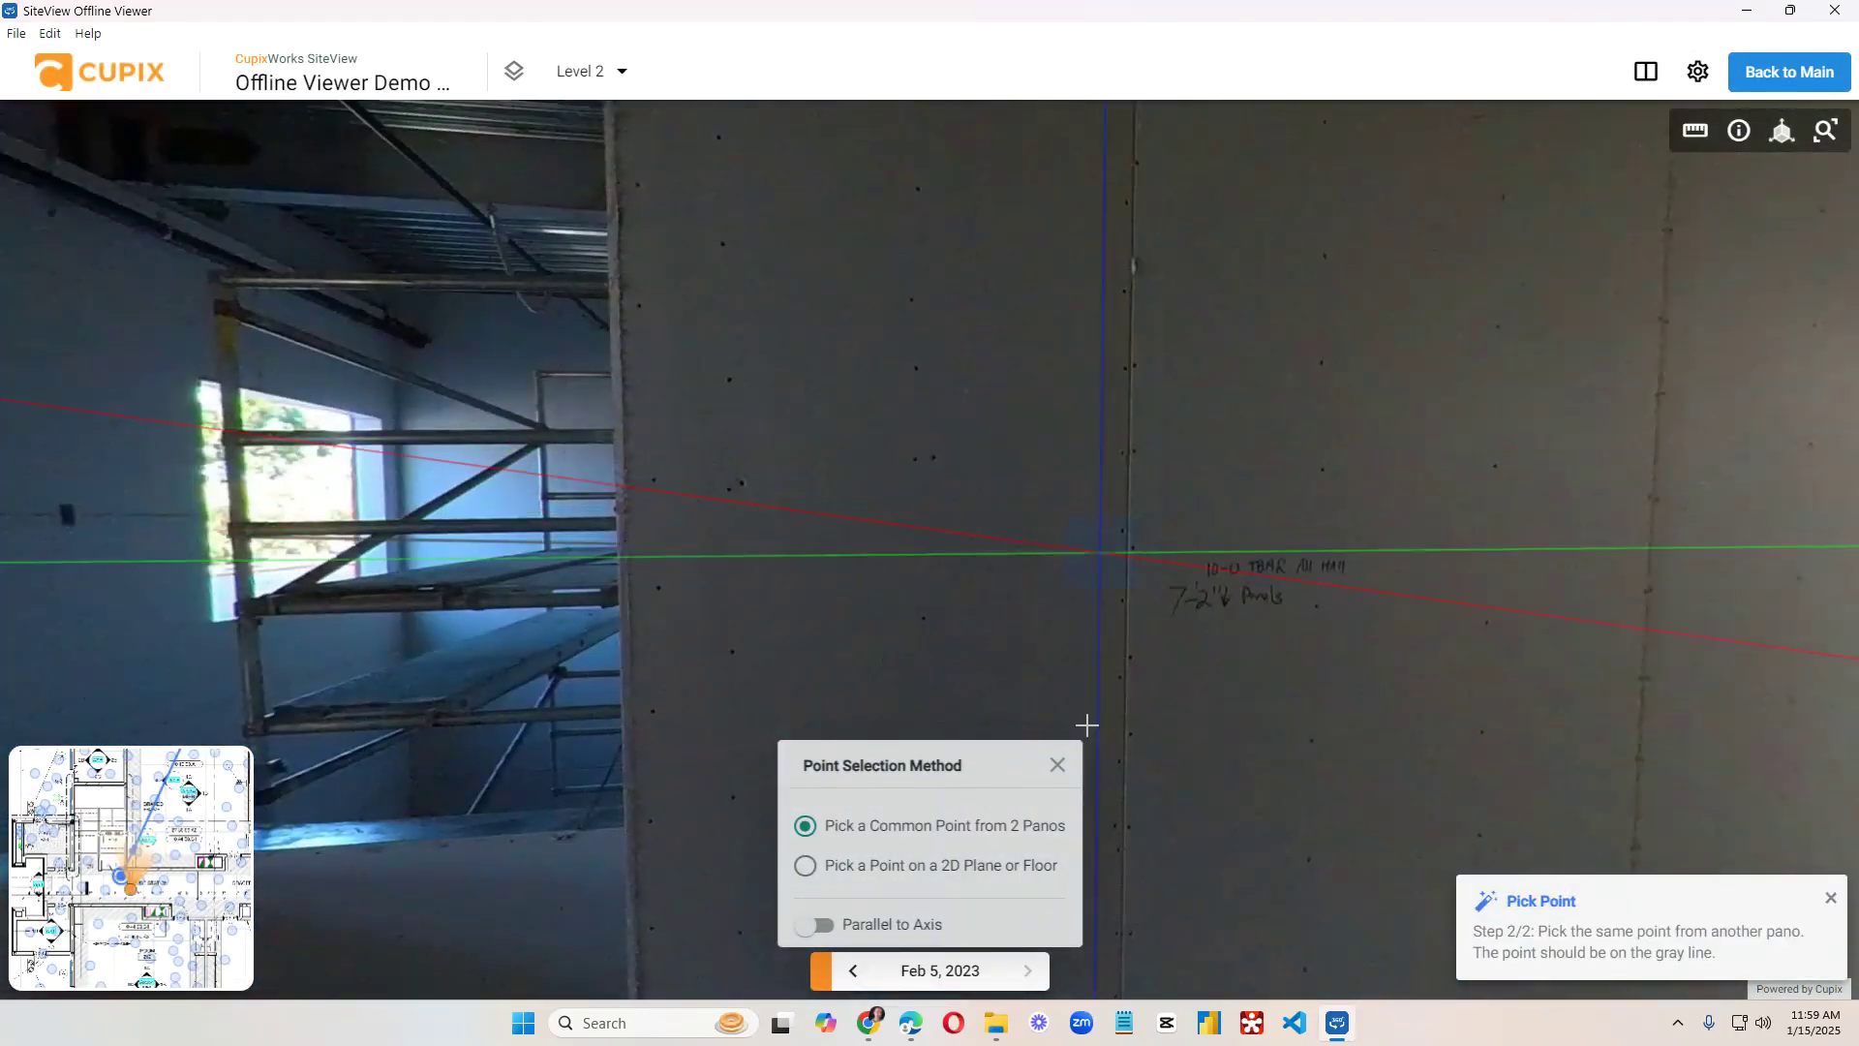
click(1057, 765)
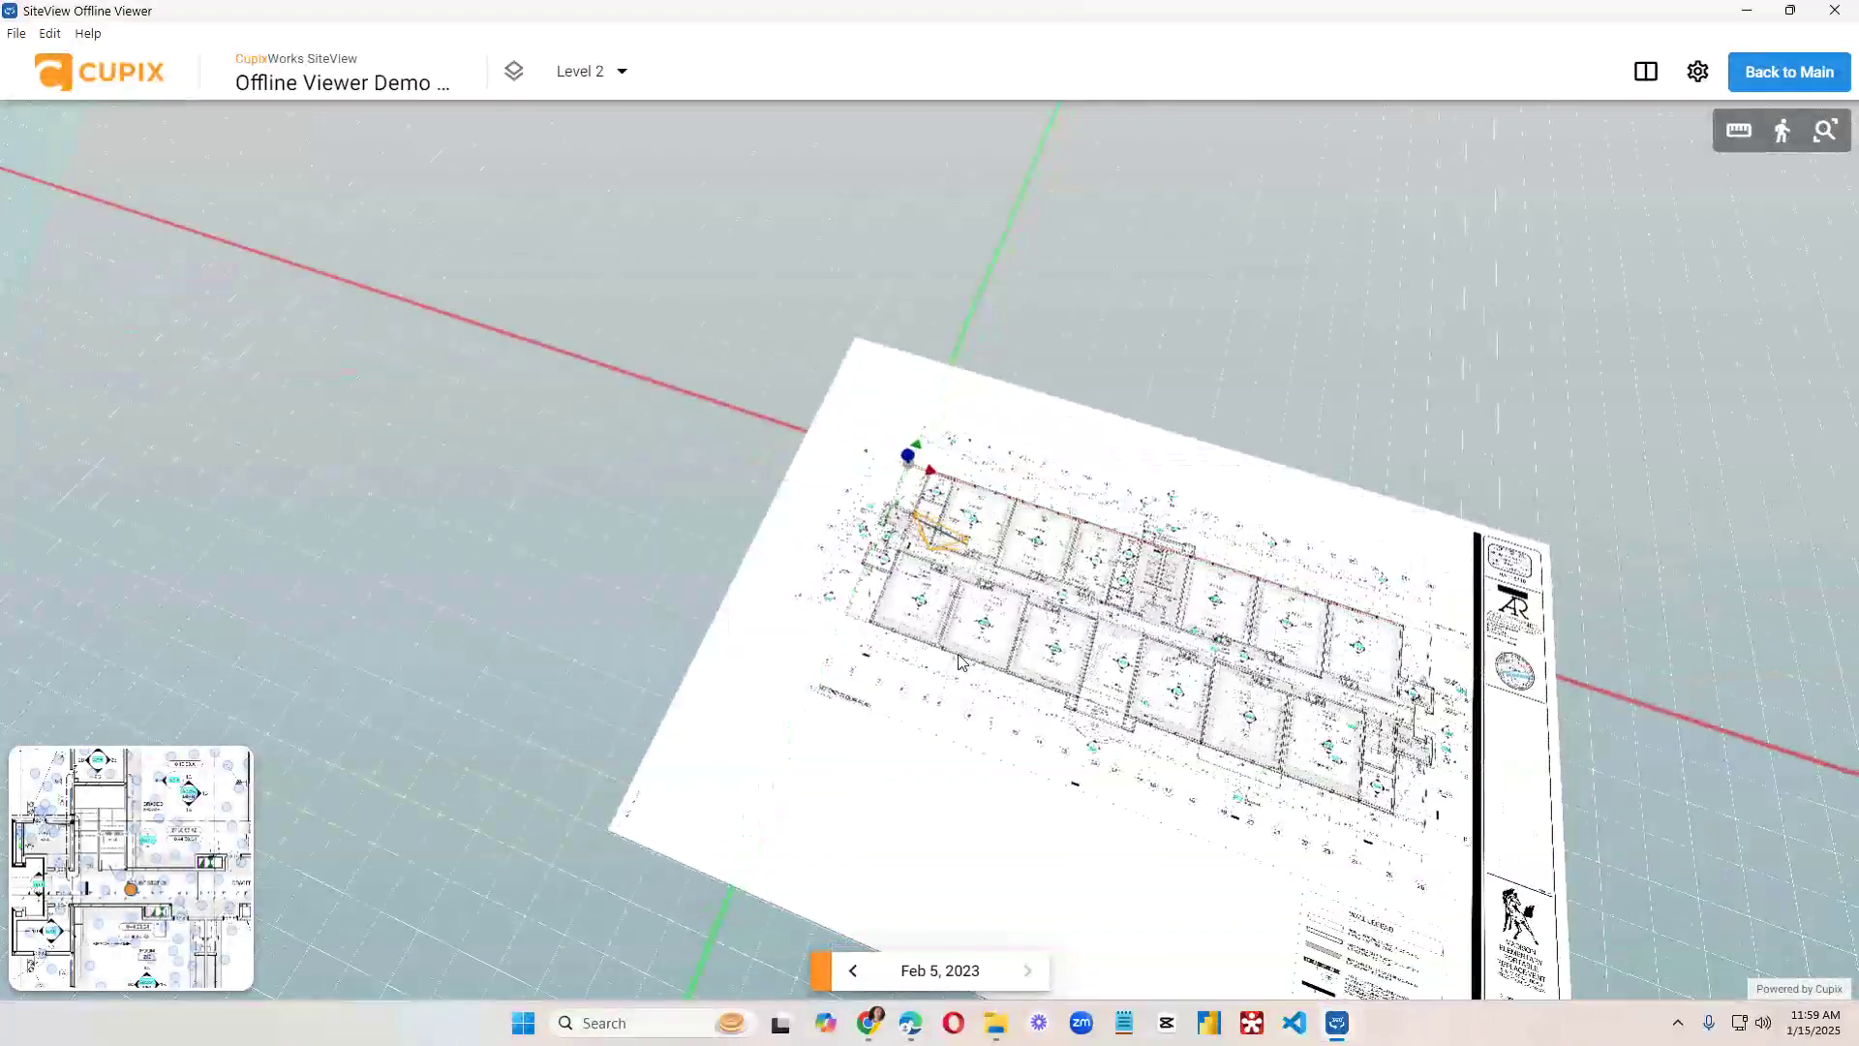
Return to the walk-through panorama, reset the view, and switch to the Jan 1, 2023 capture.
click(1781, 131)
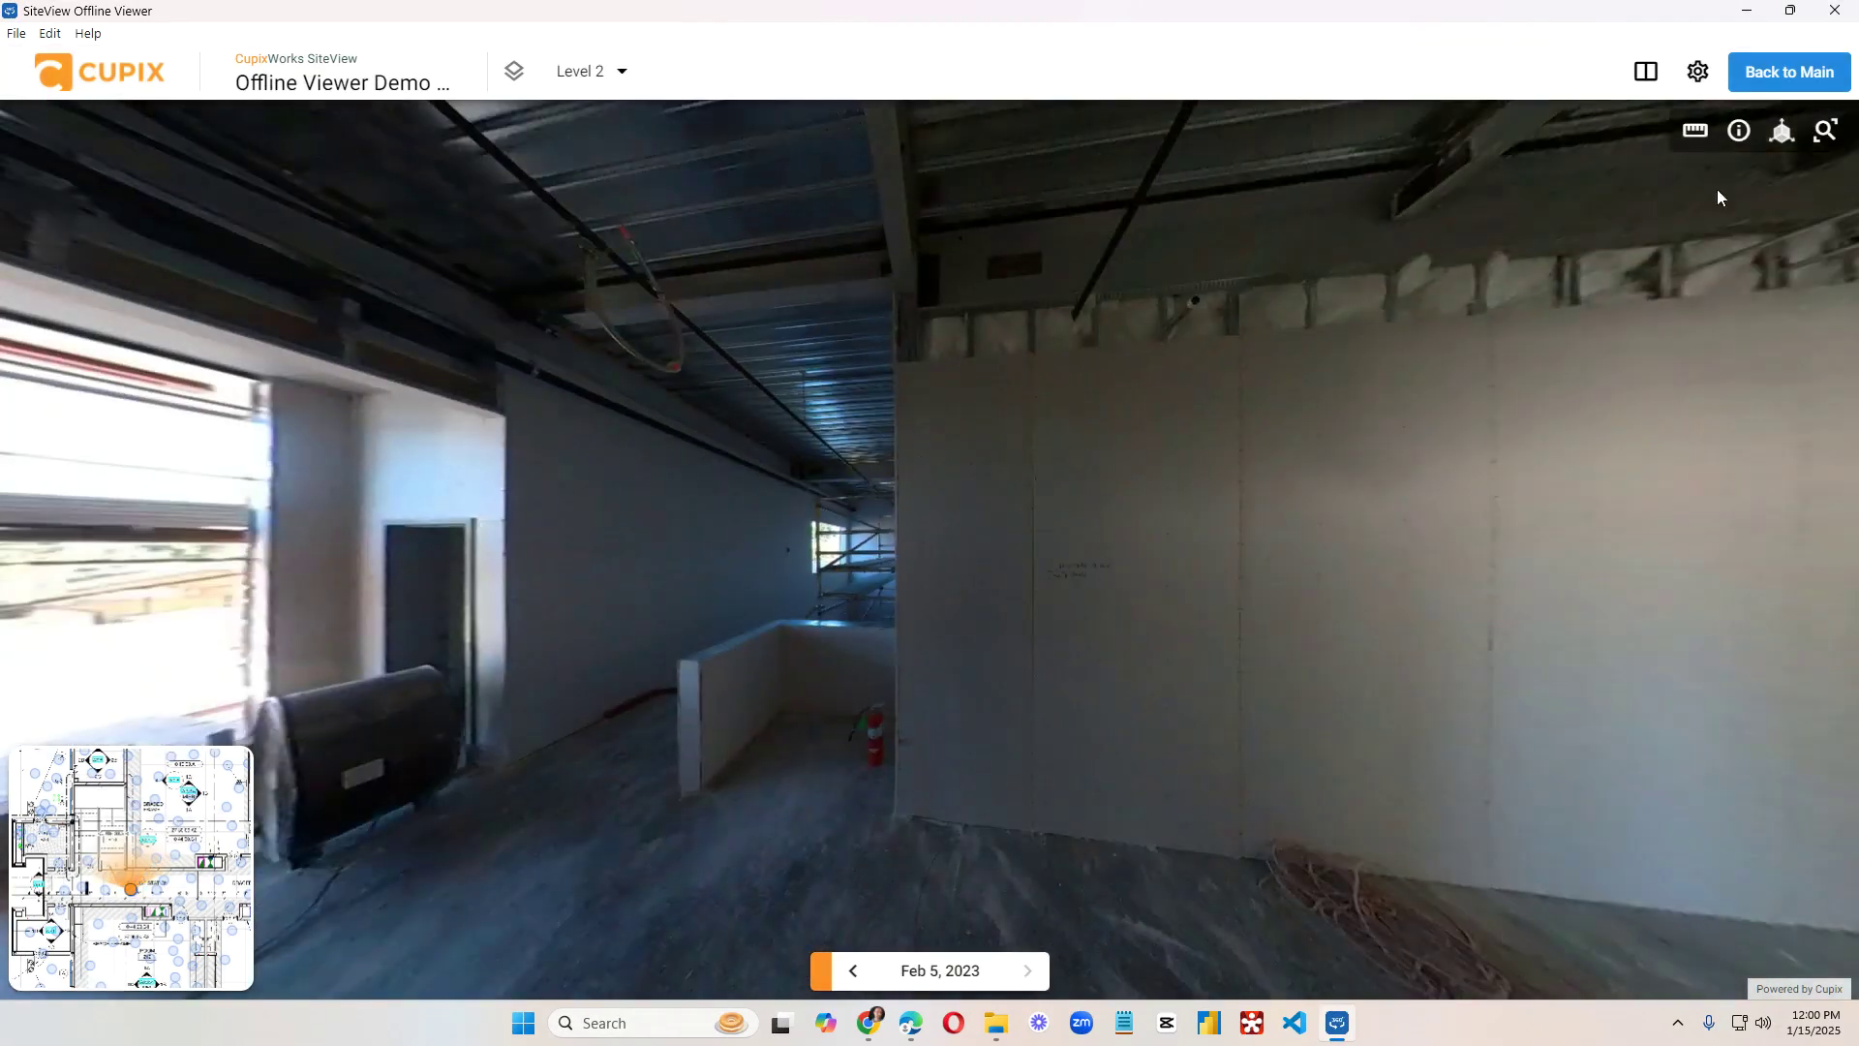
click(1825, 130)
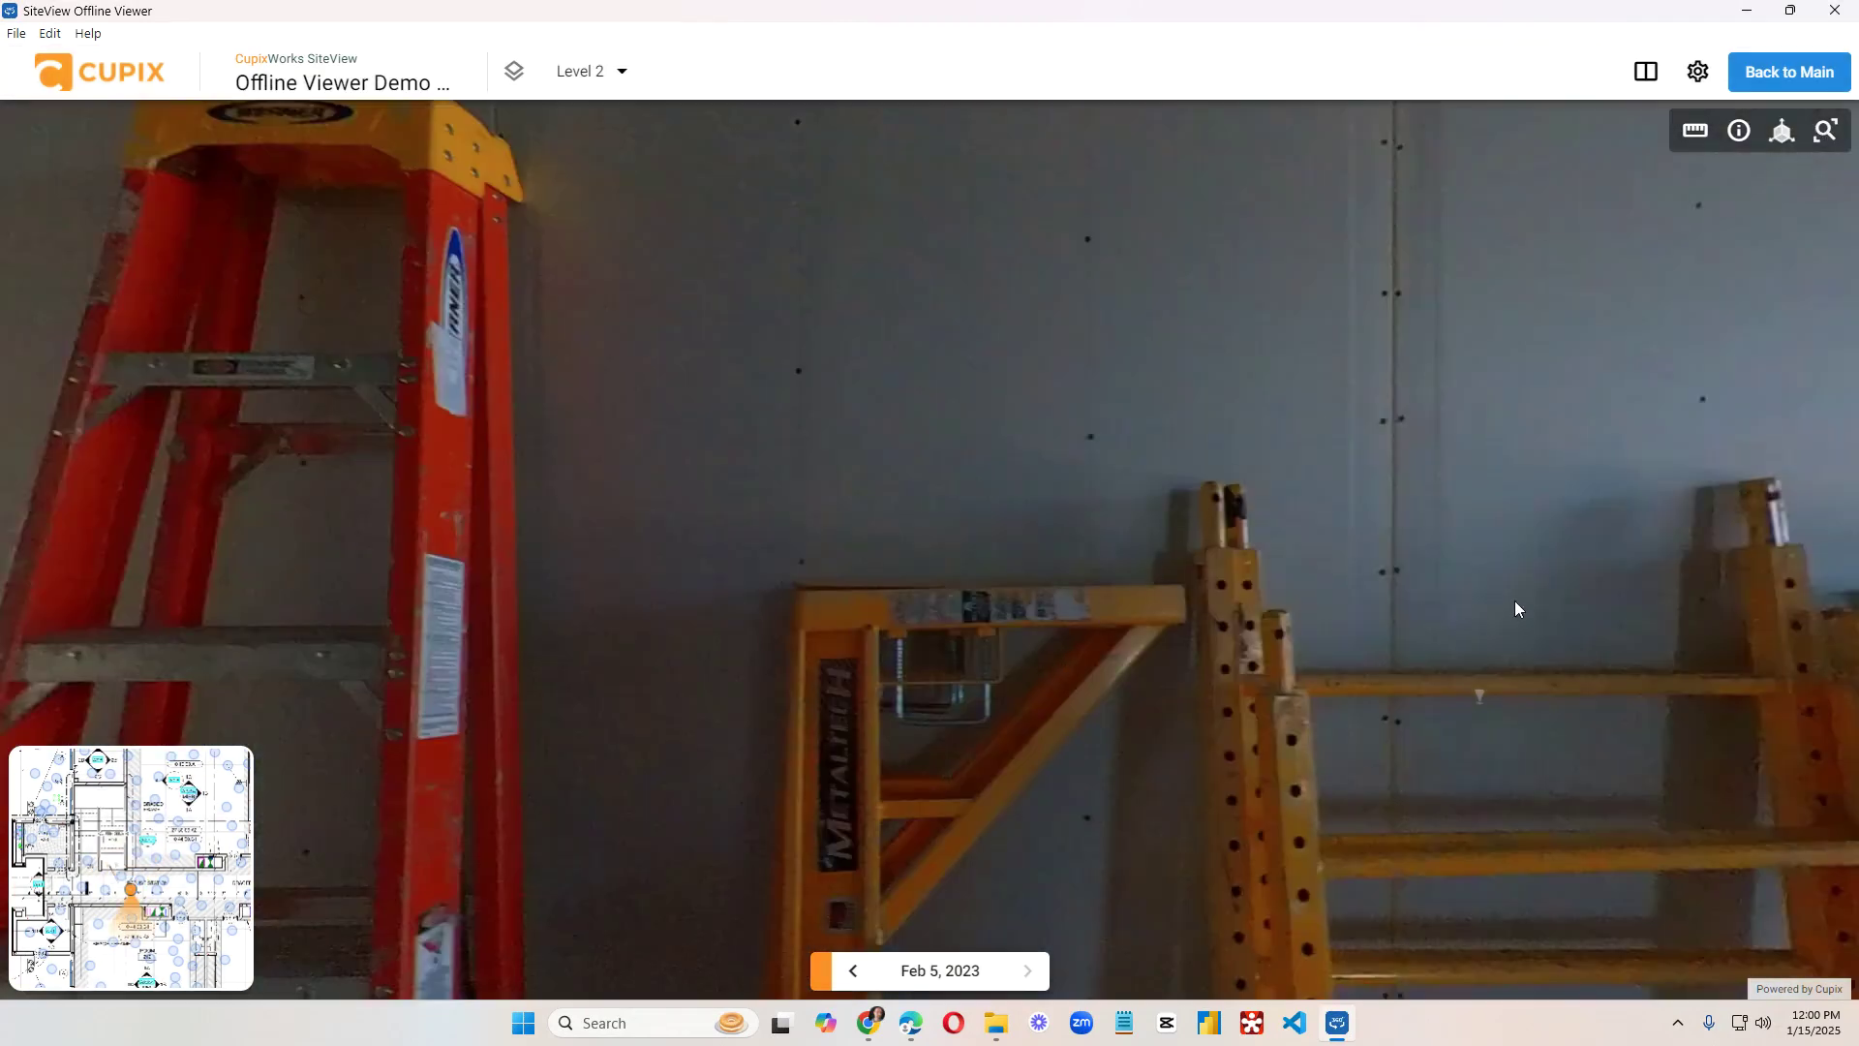
drag(1514, 608, 705, 592)
drag(1545, 565, 838, 473)
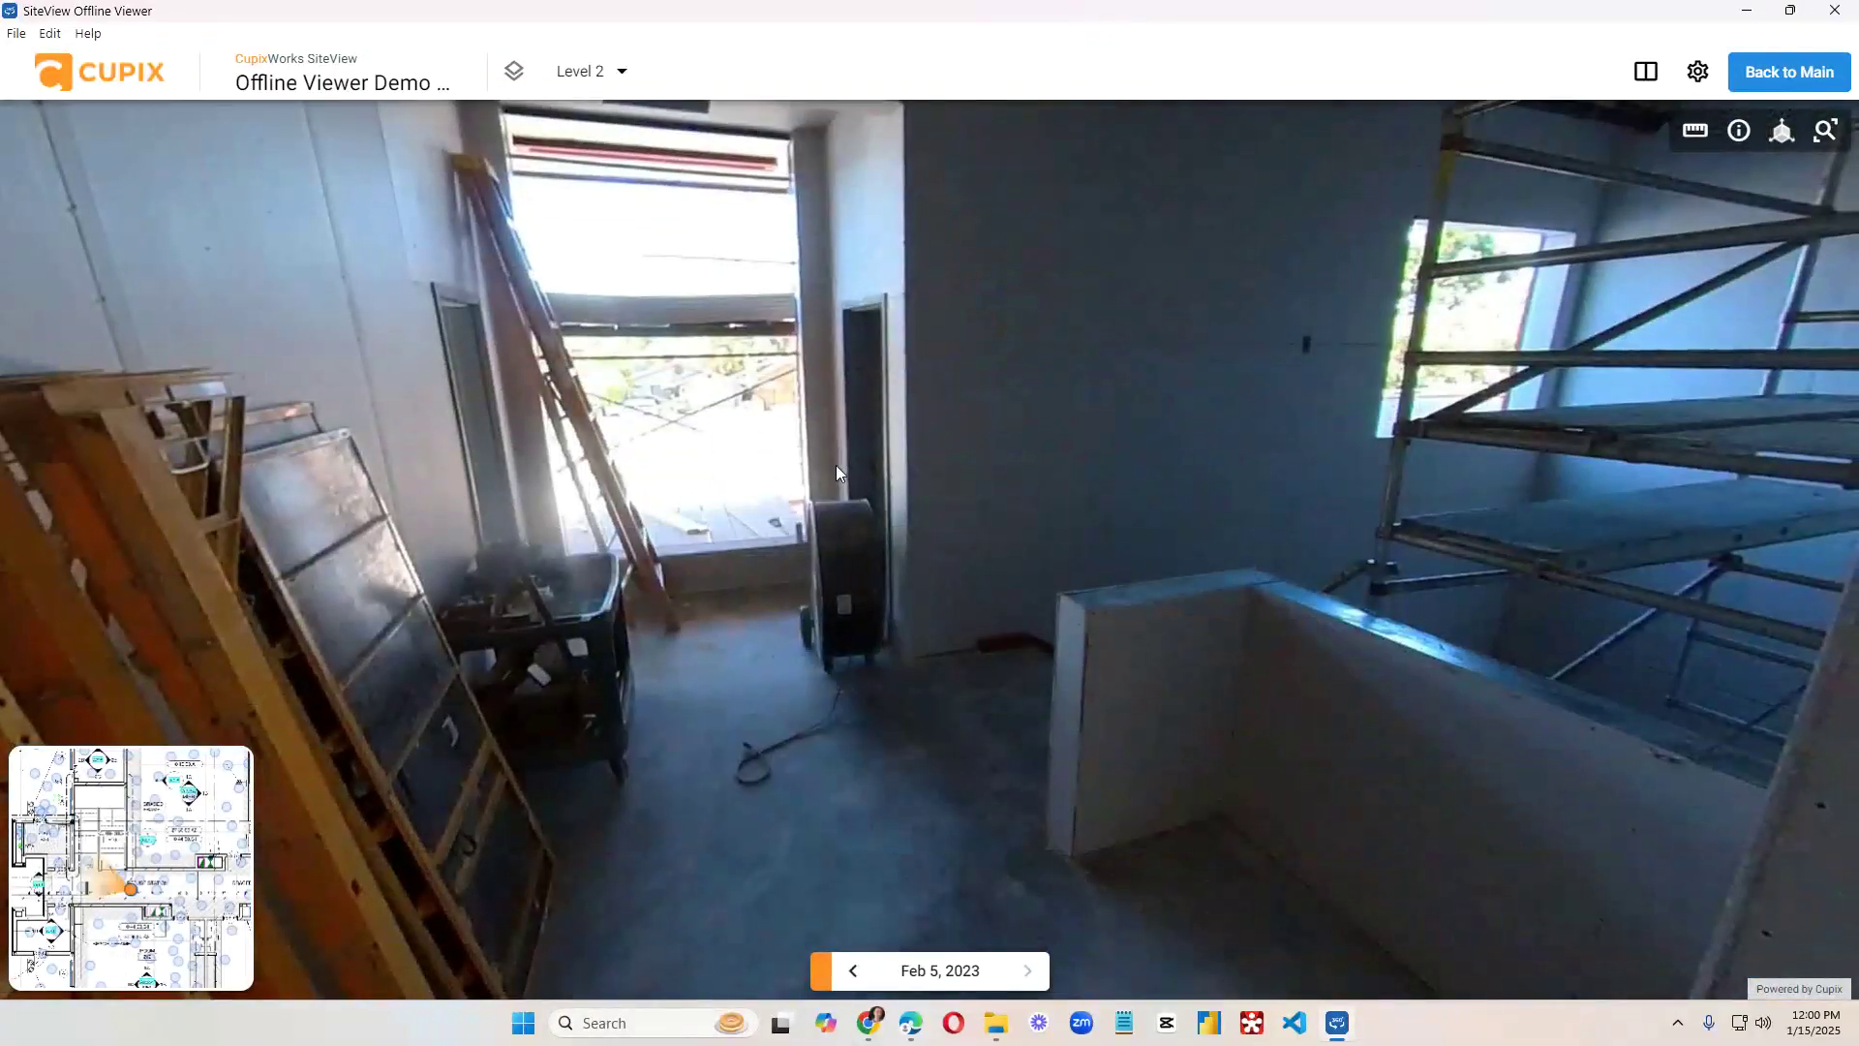
click(852, 971)
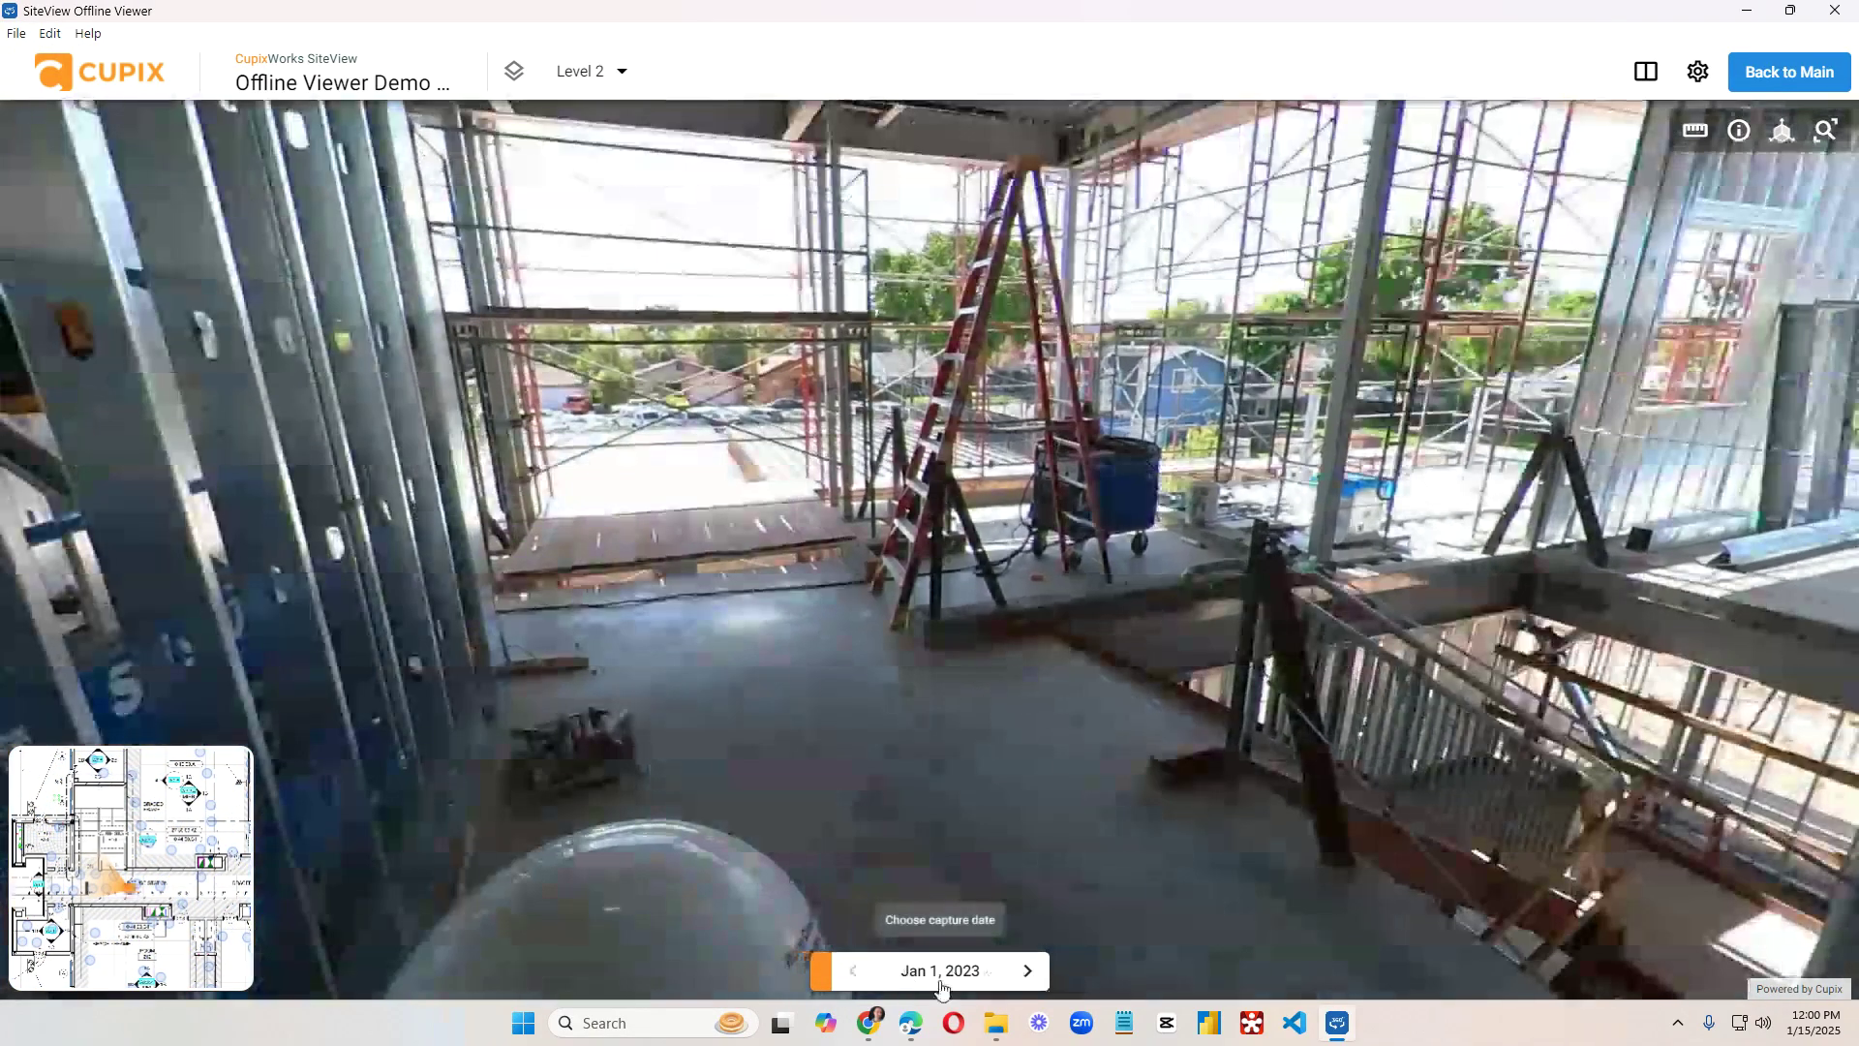
mouse_move(162, 777)
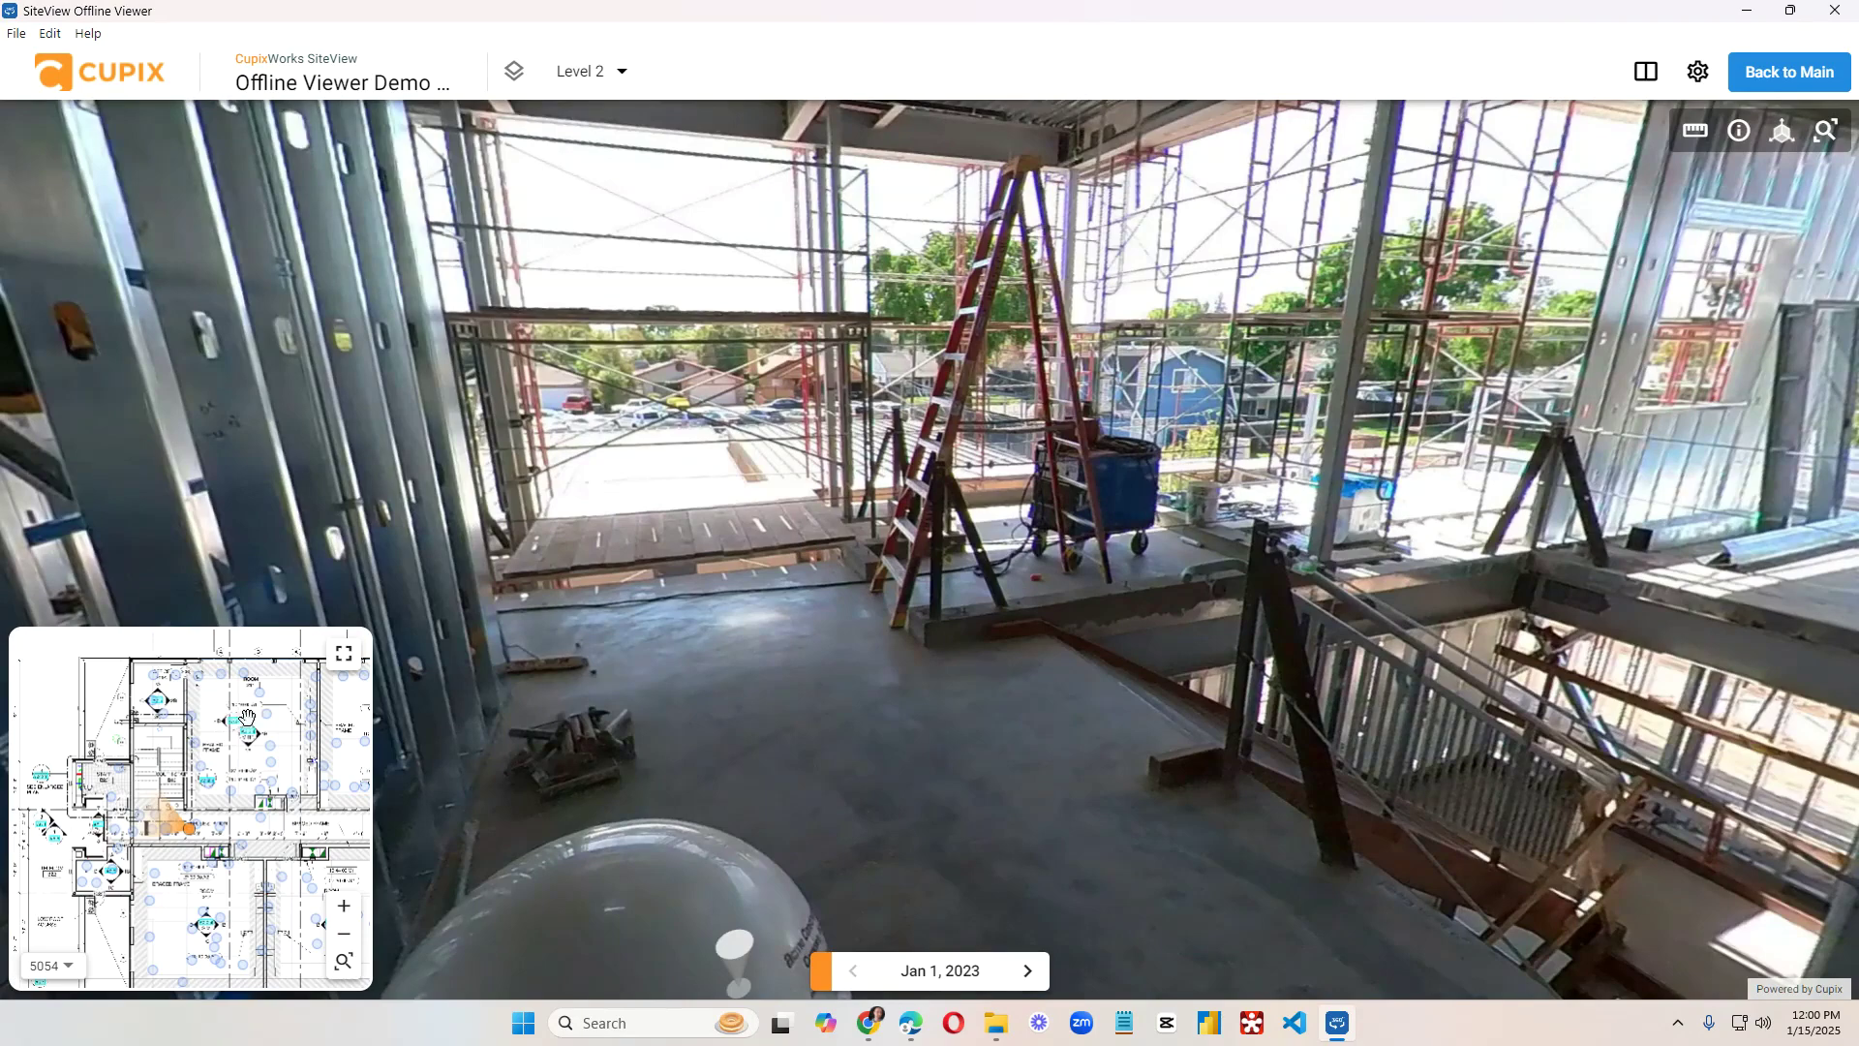
Expand the minimap and split the window vertically, placing the floor plan beside the 360 view.
click(343, 661)
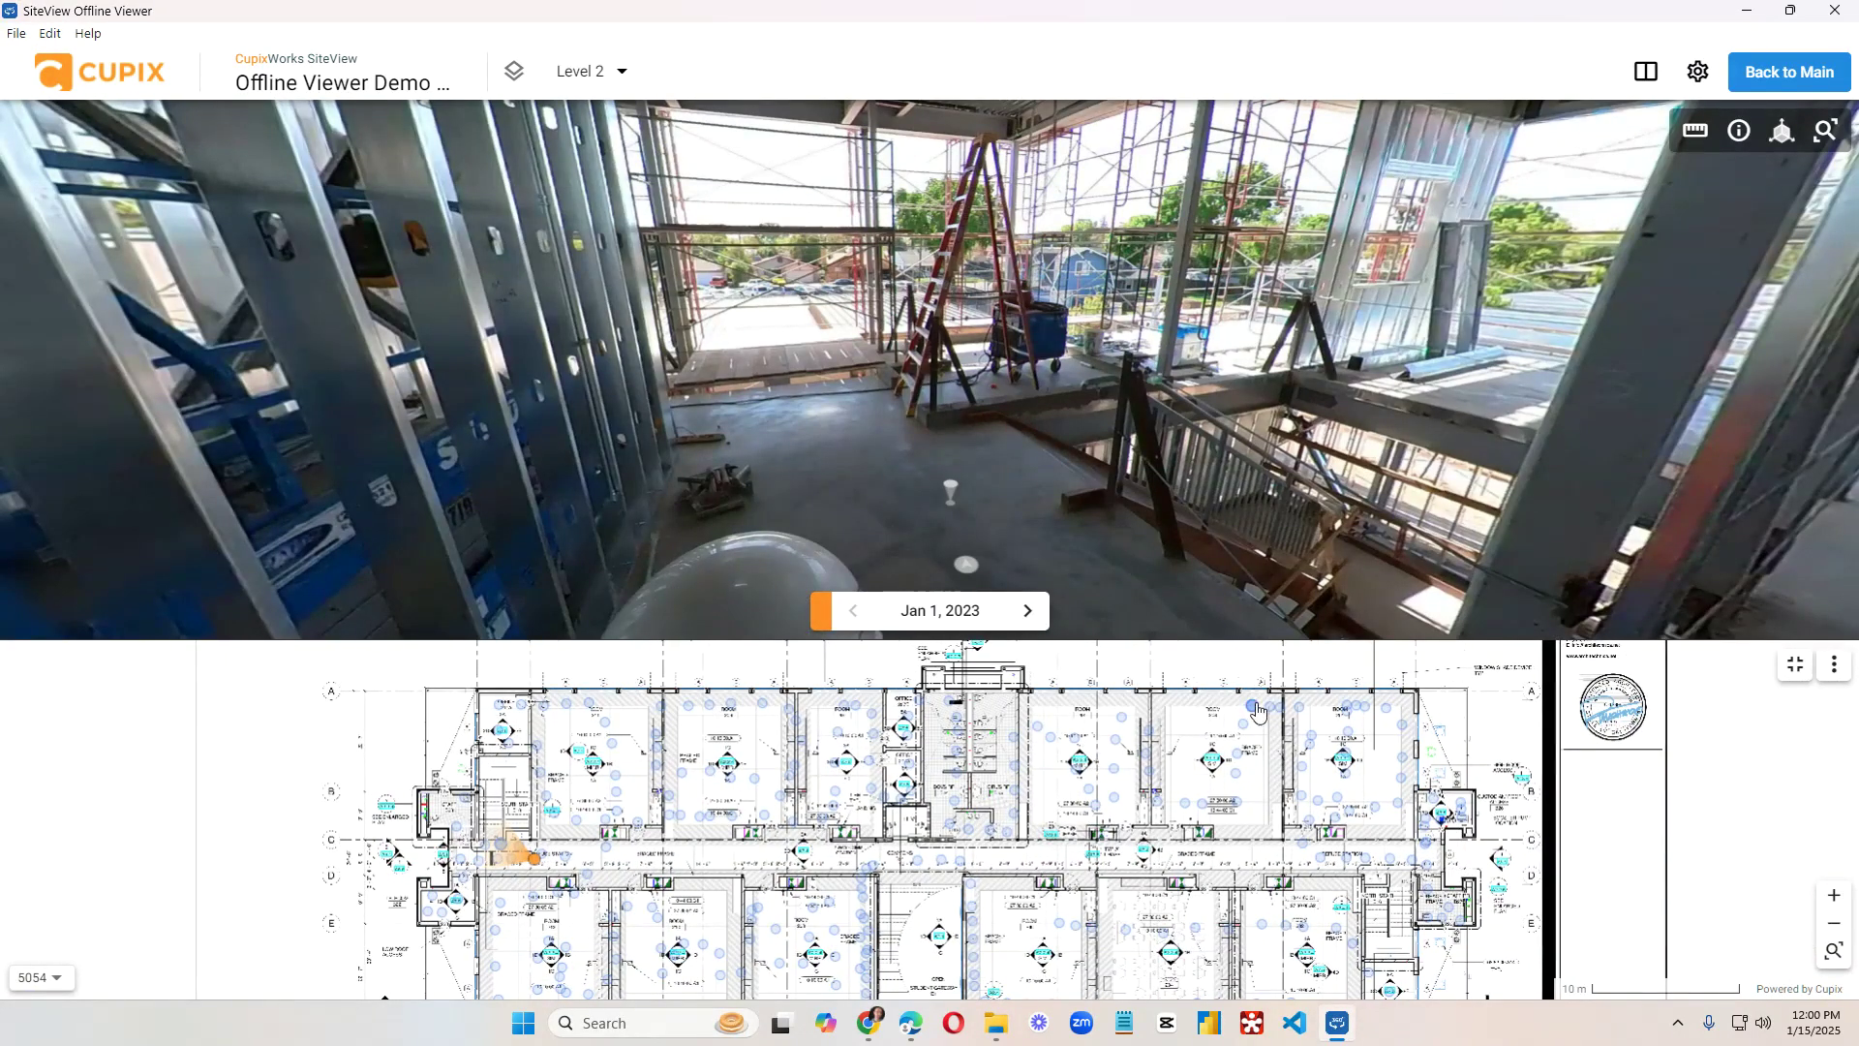
click(1834, 666)
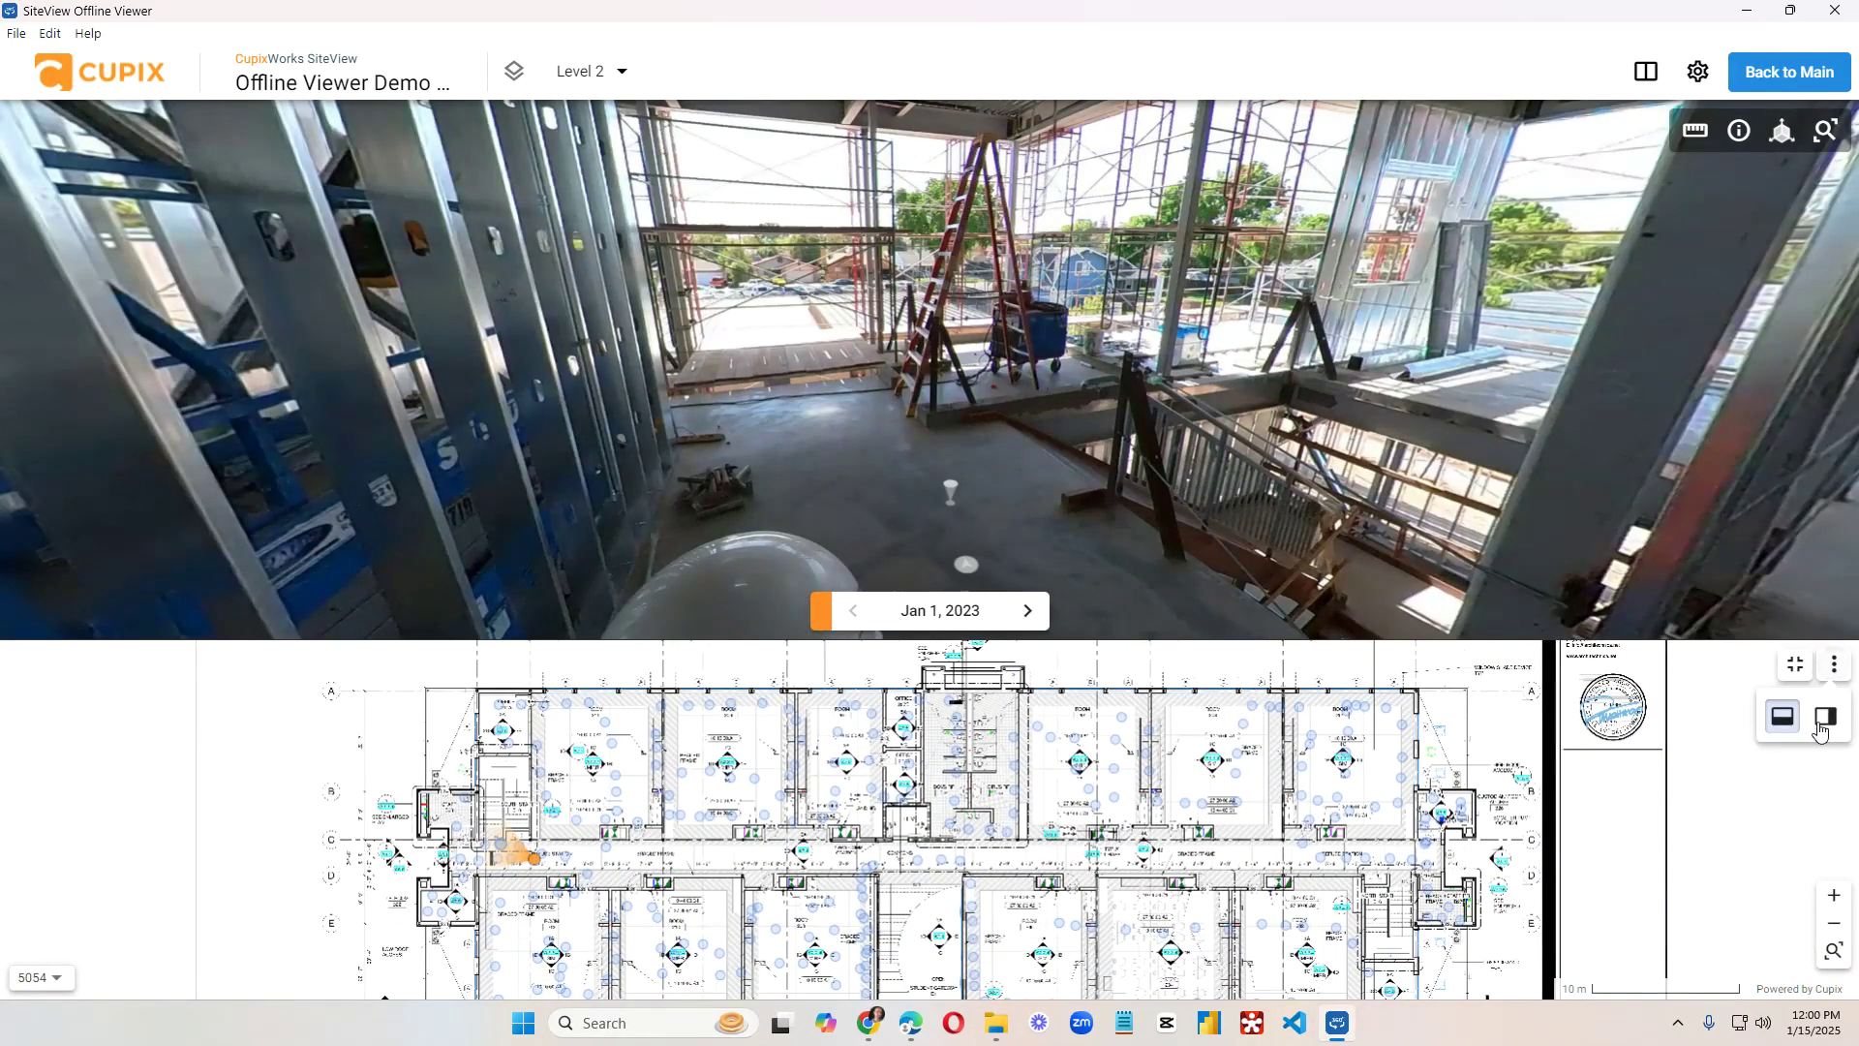
click(1824, 724)
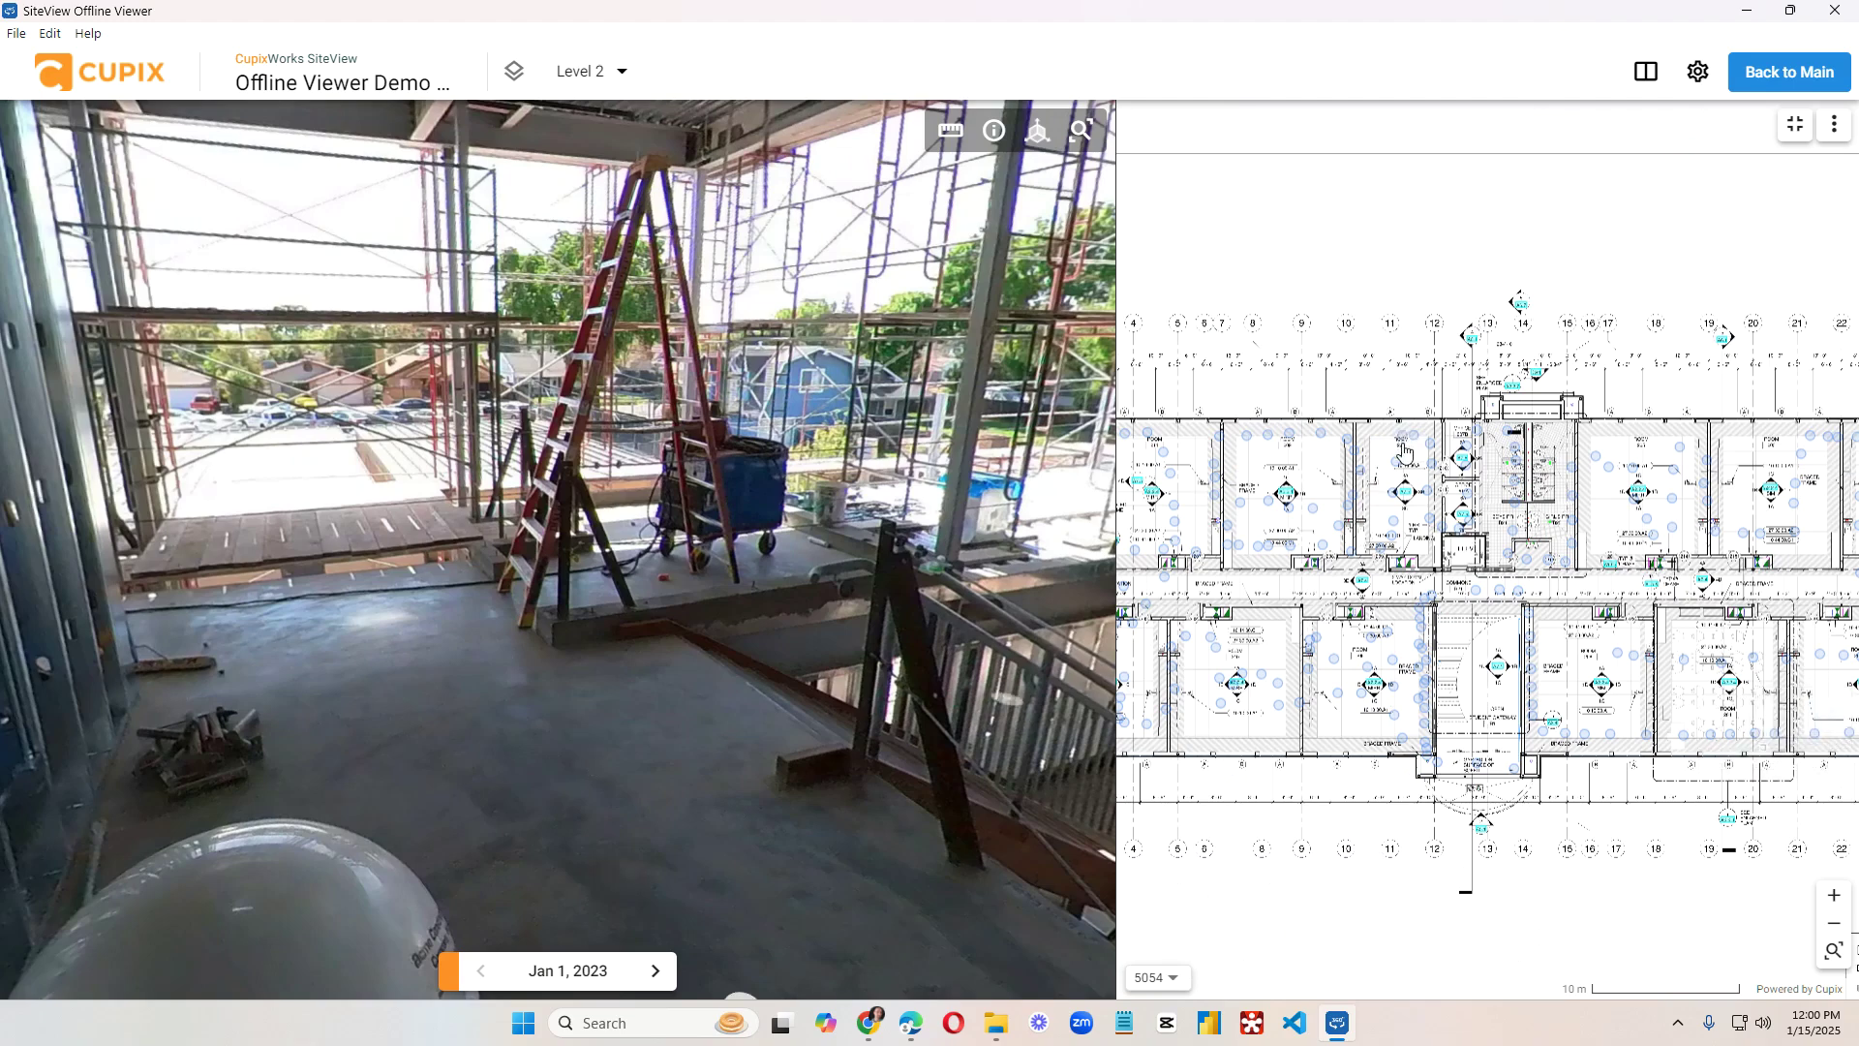
Jump between floor-plan capture points, viewing the open windows, the ladder and the framed interior.
click(1319, 643)
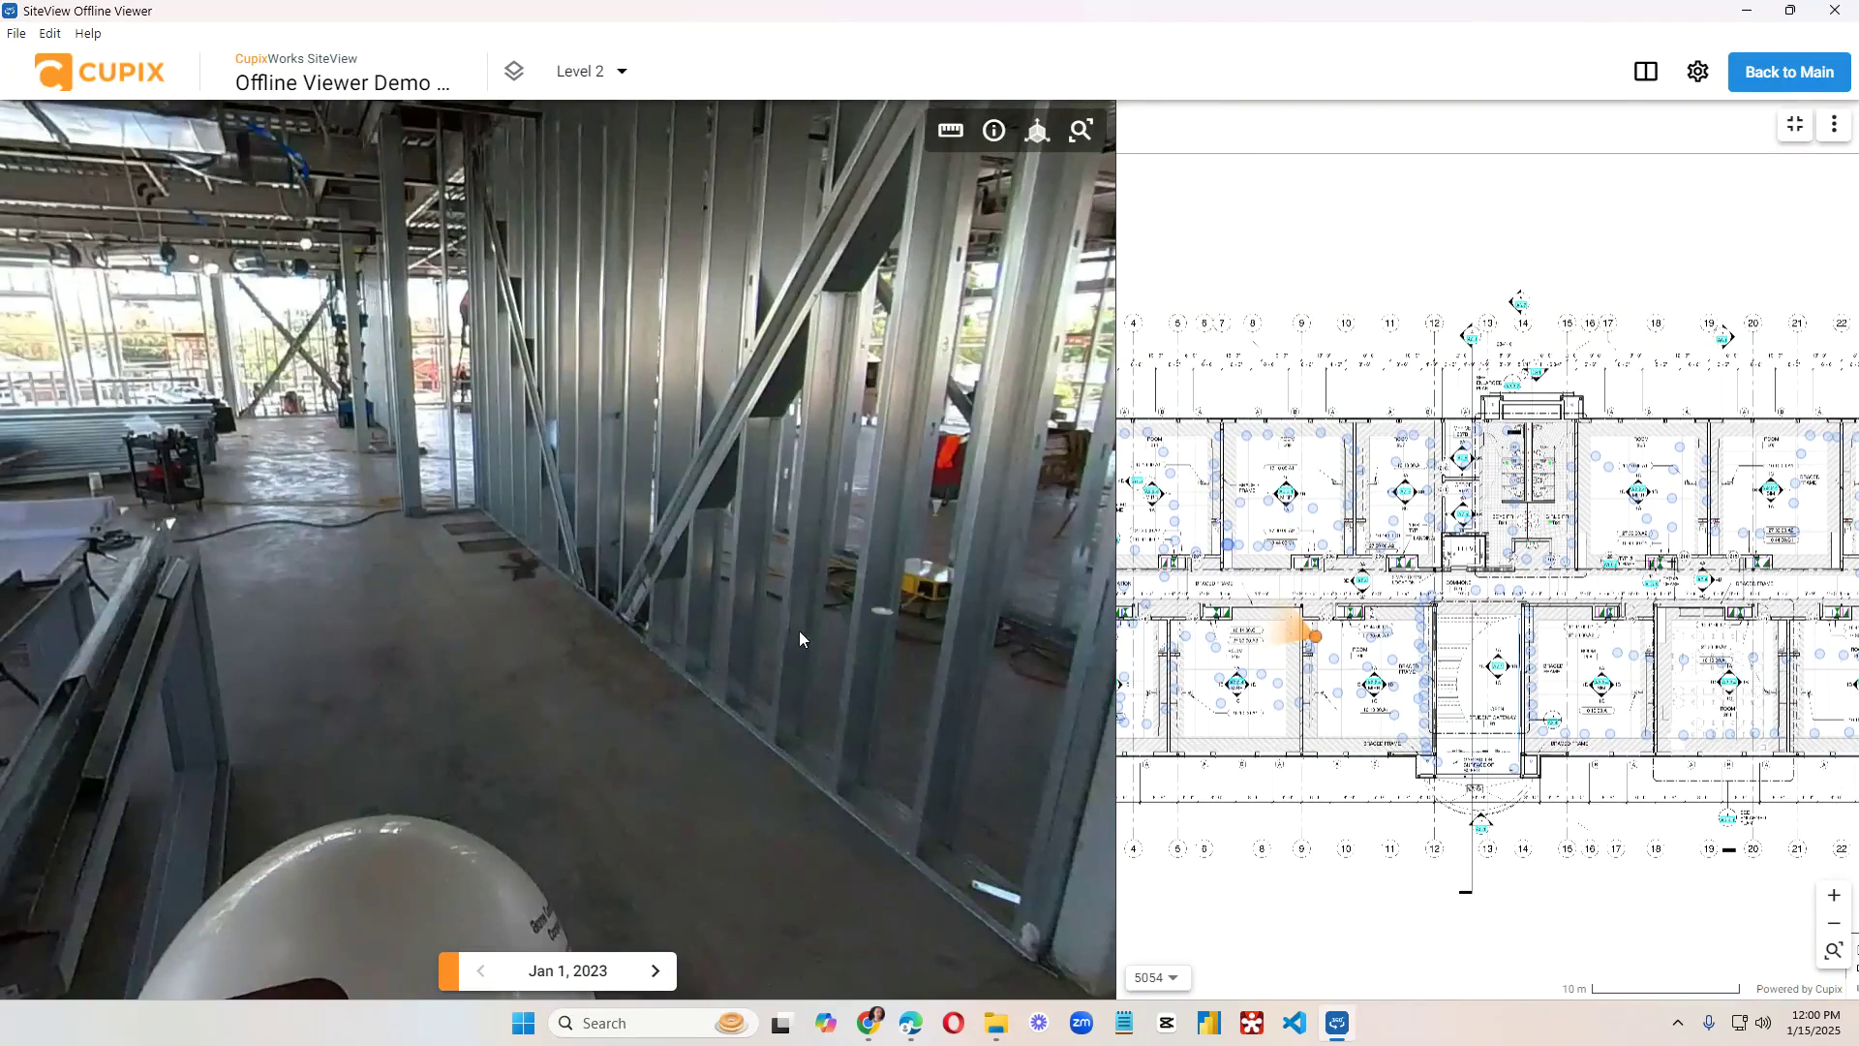
drag(882, 445, 299, 486)
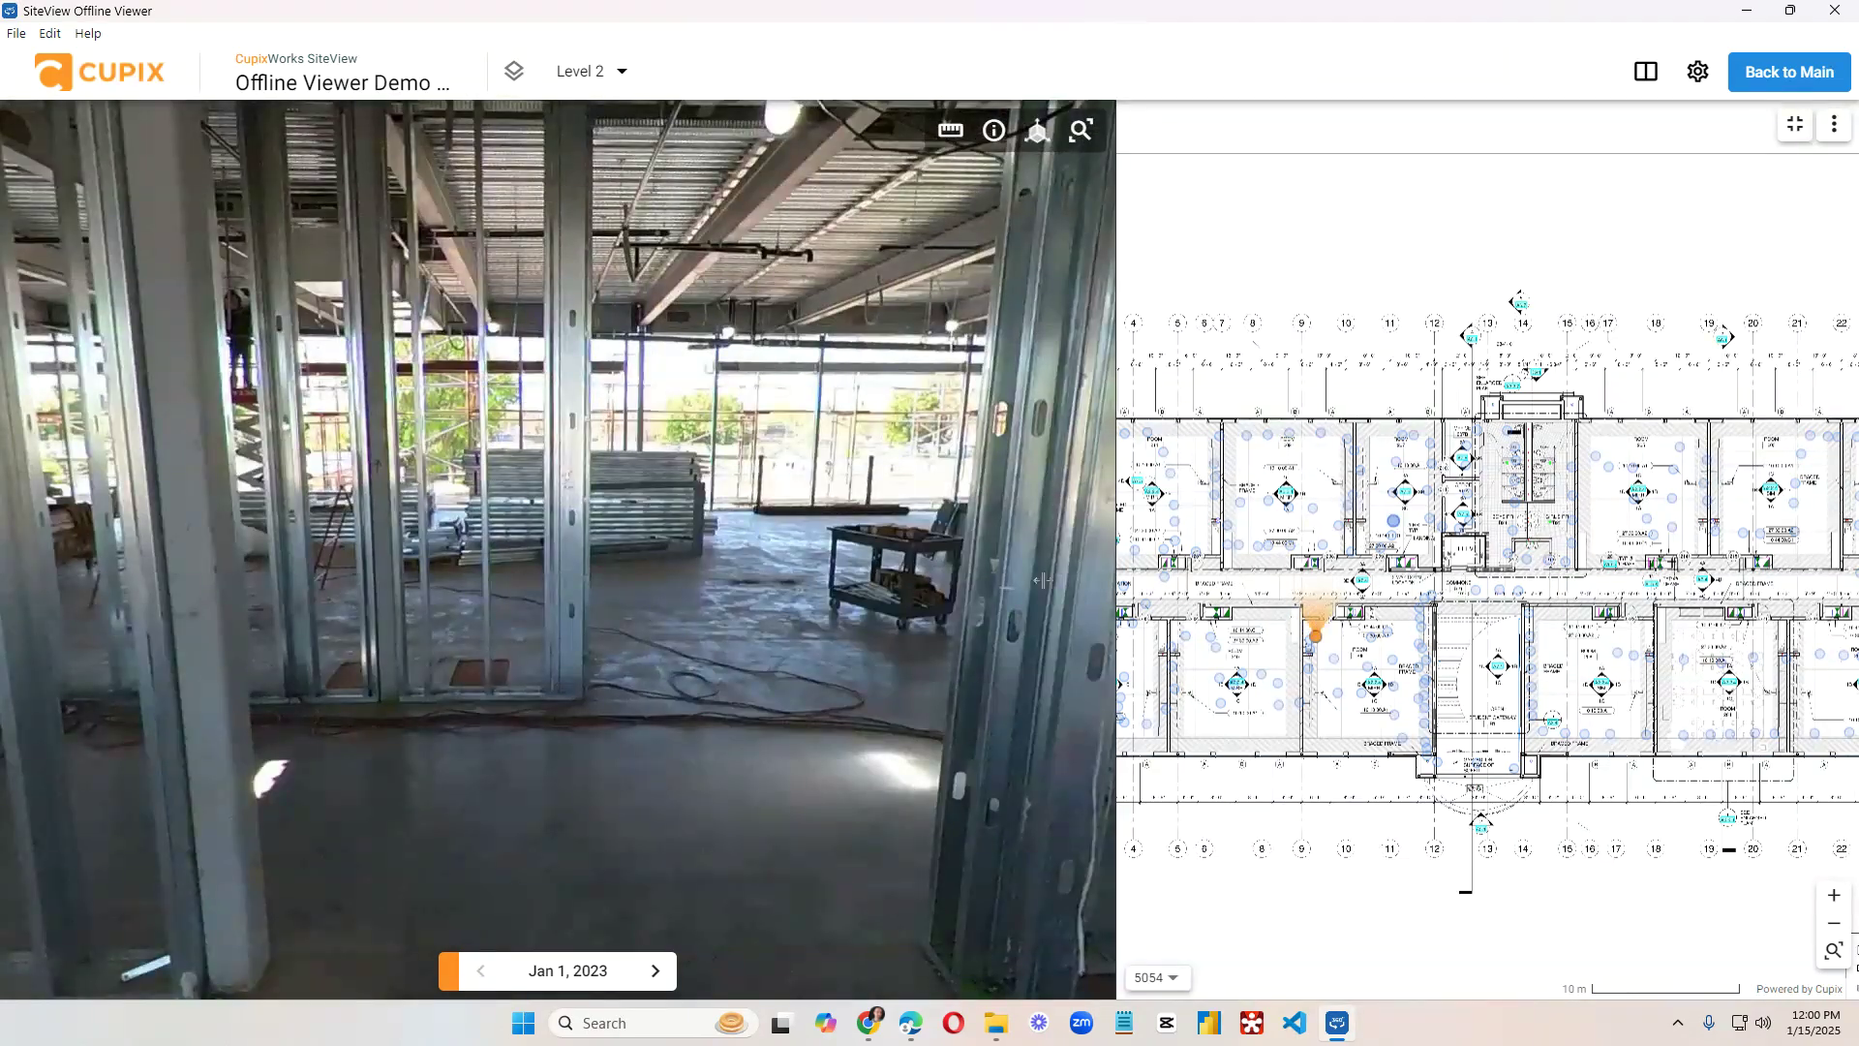
click(751, 474)
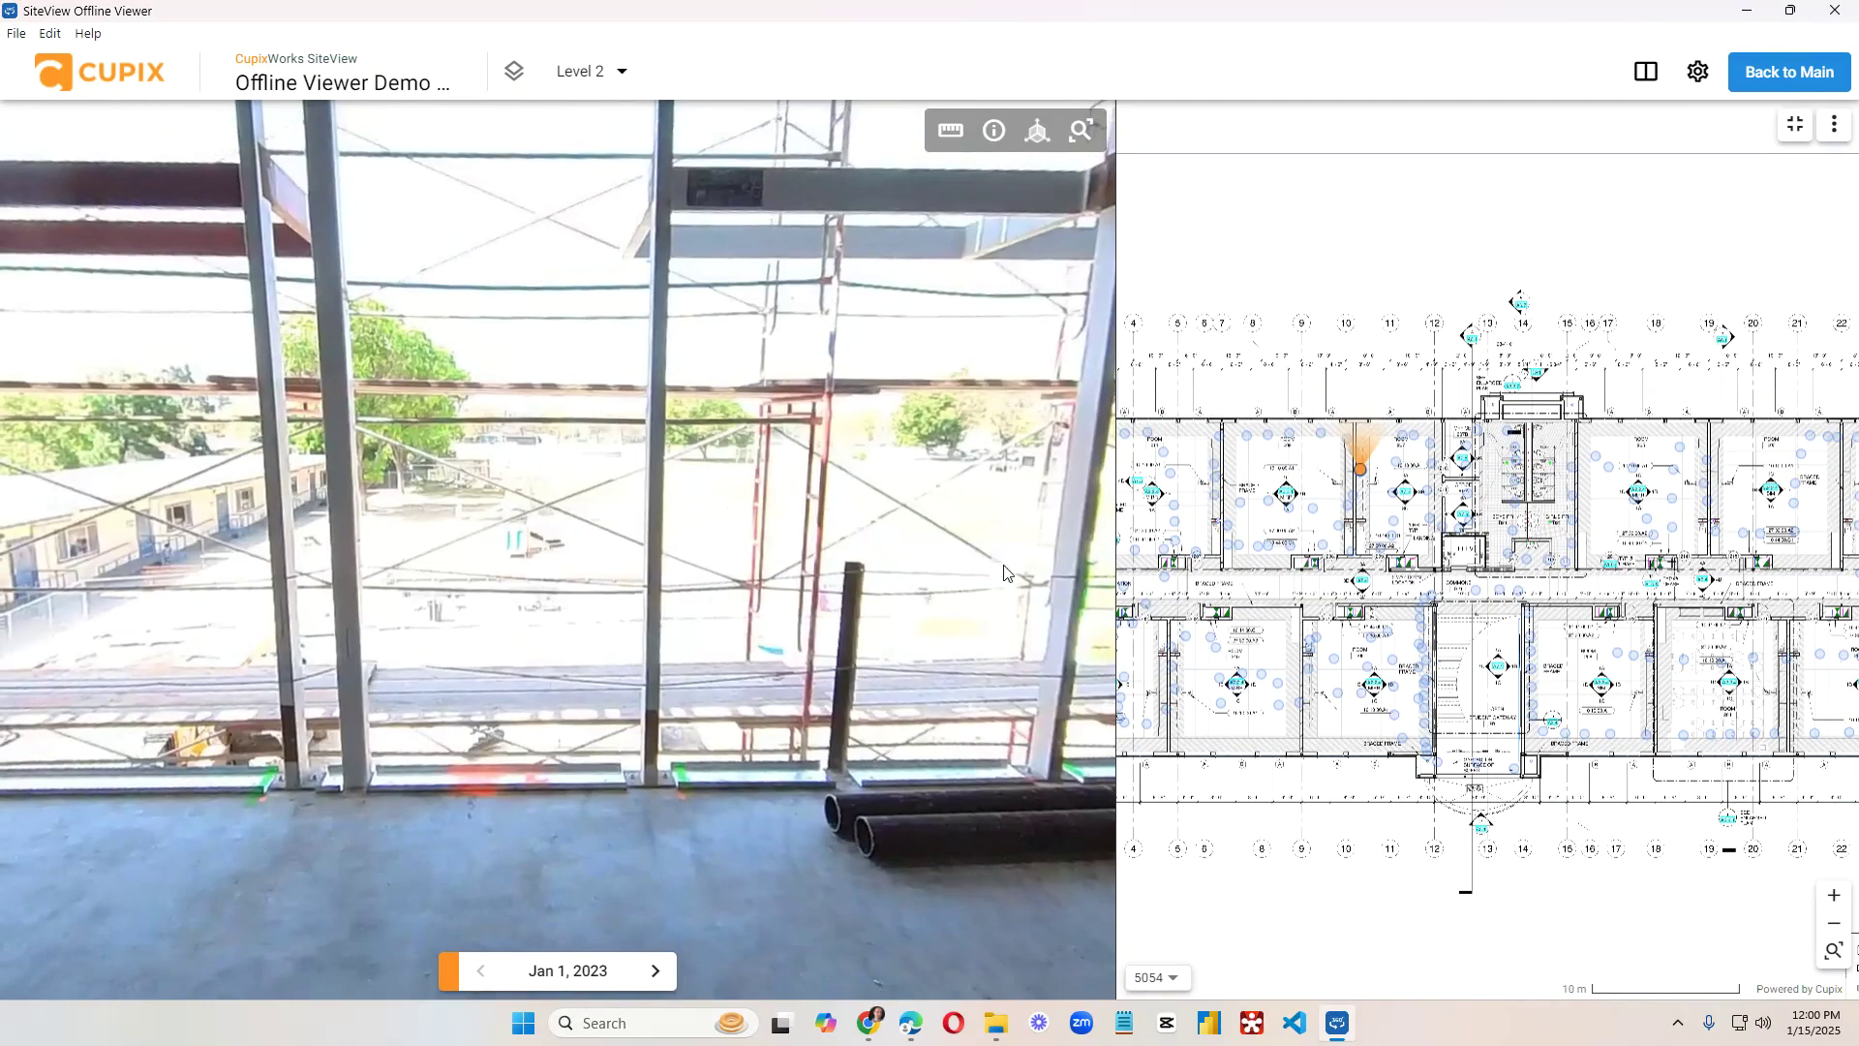
drag(713, 485, 530, 501)
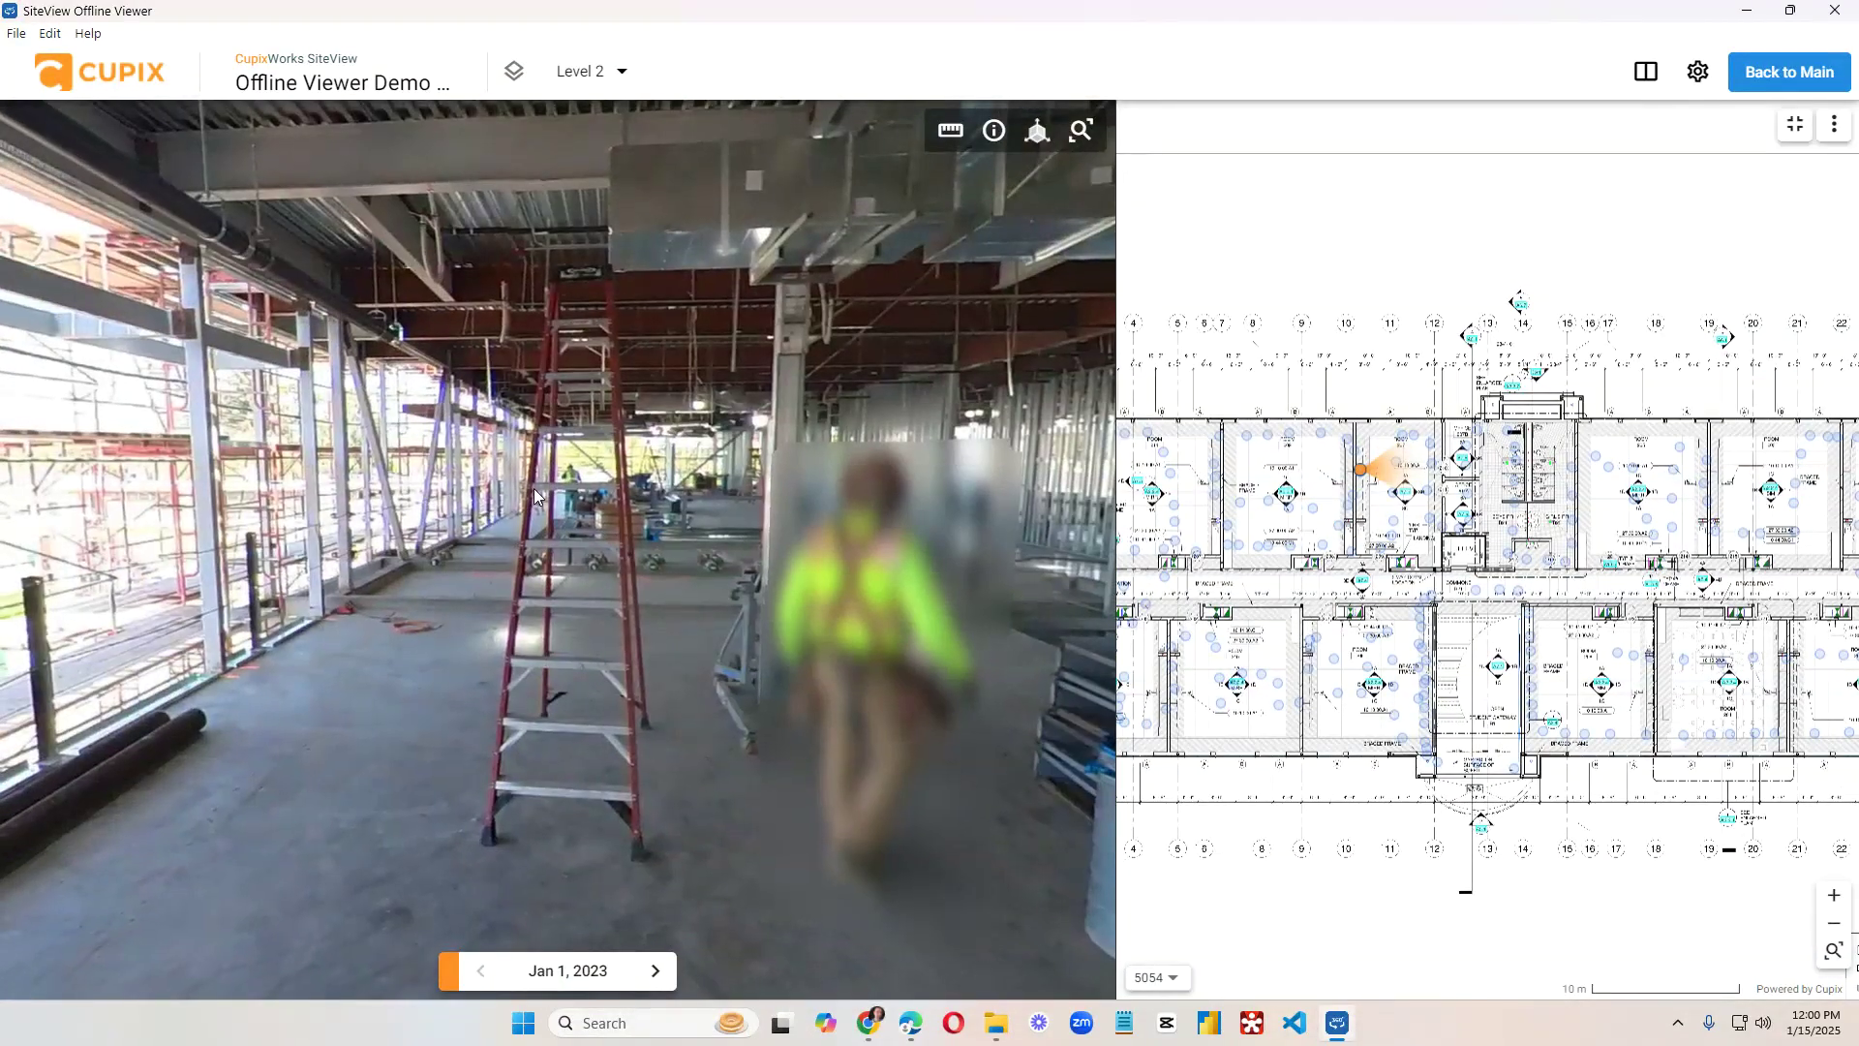
drag(987, 523, 614, 558)
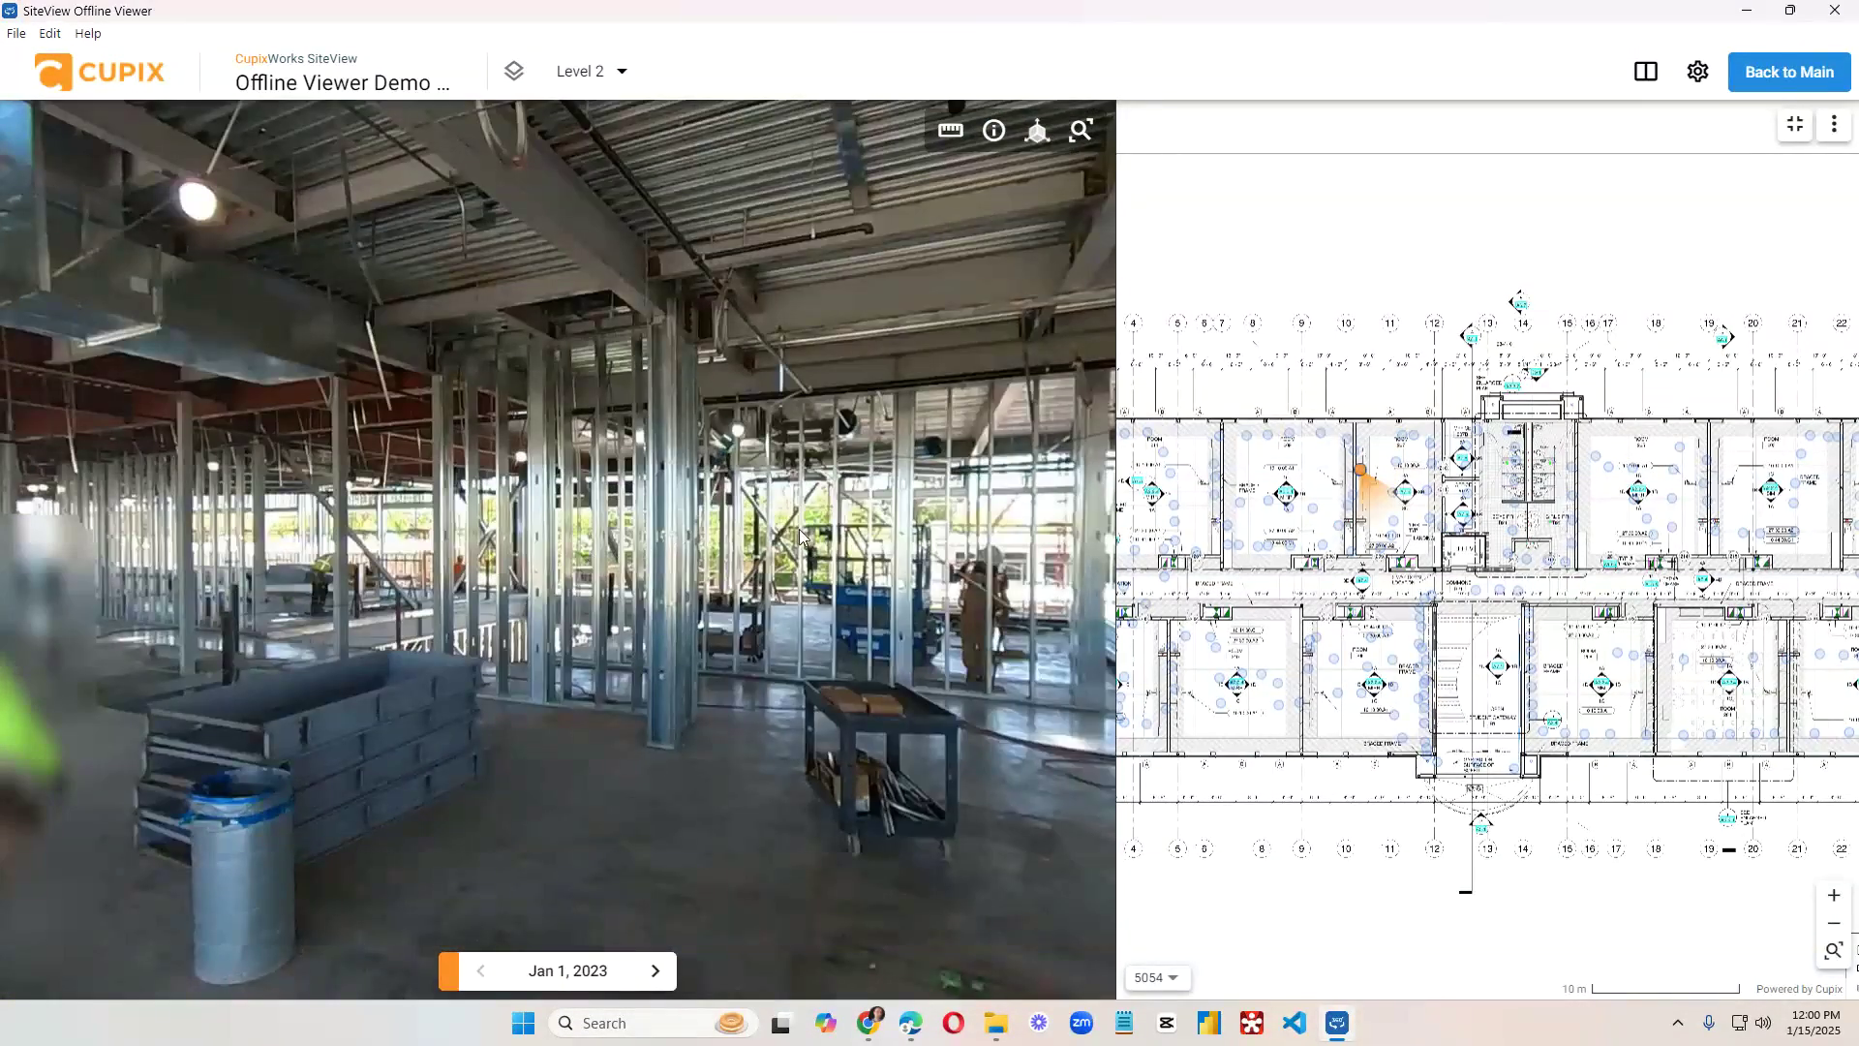
drag(1649, 555, 1442, 543)
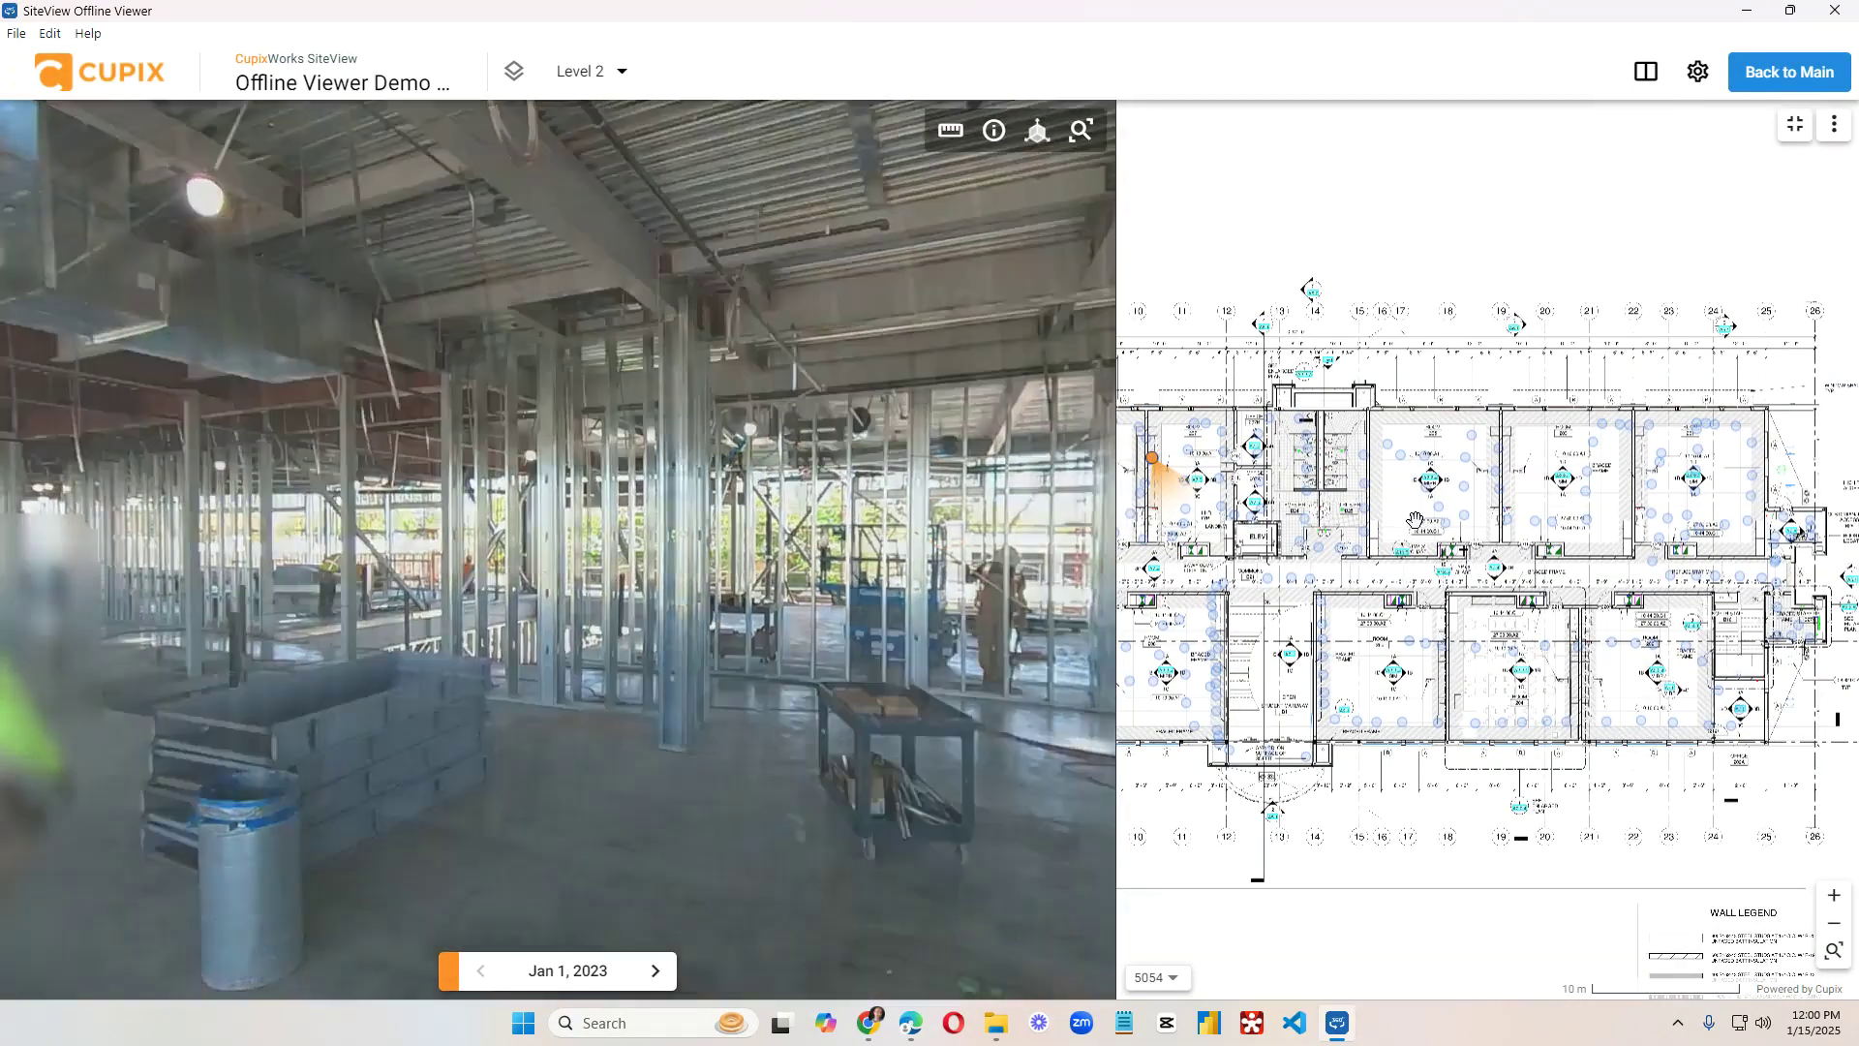
click(1413, 520)
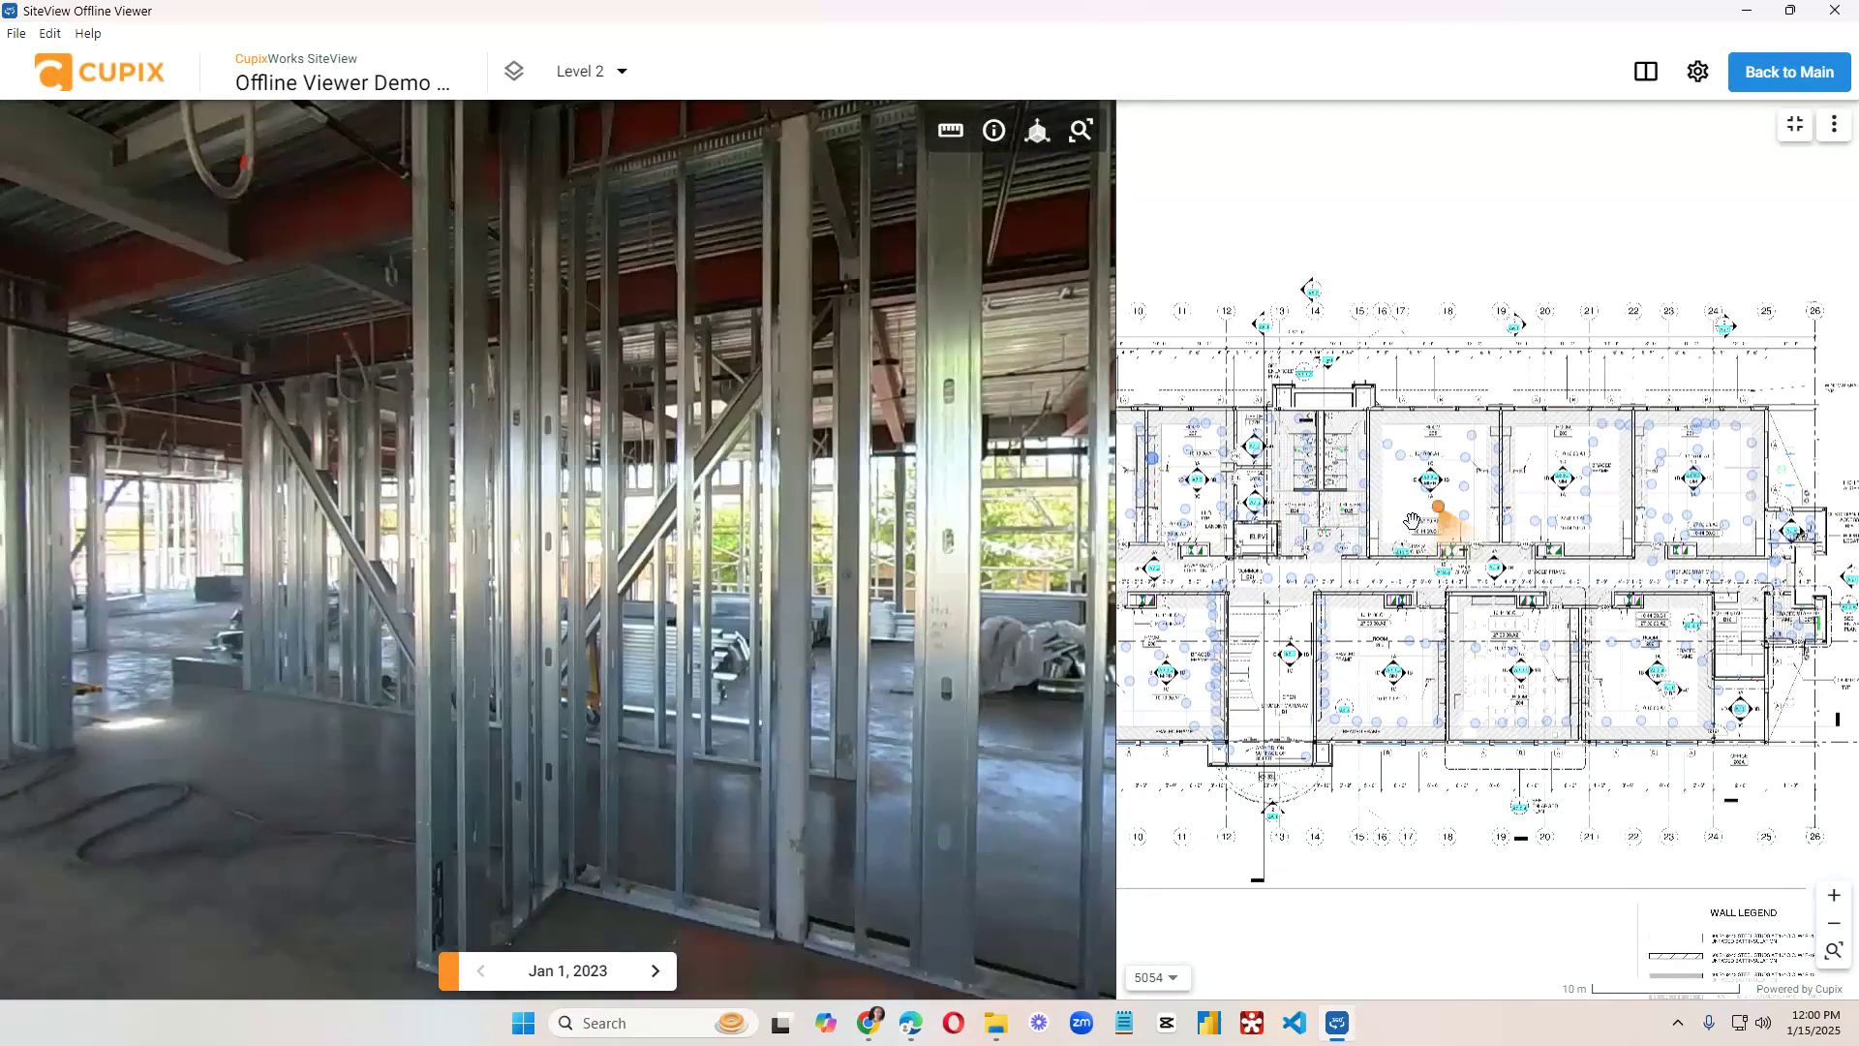
click(979, 625)
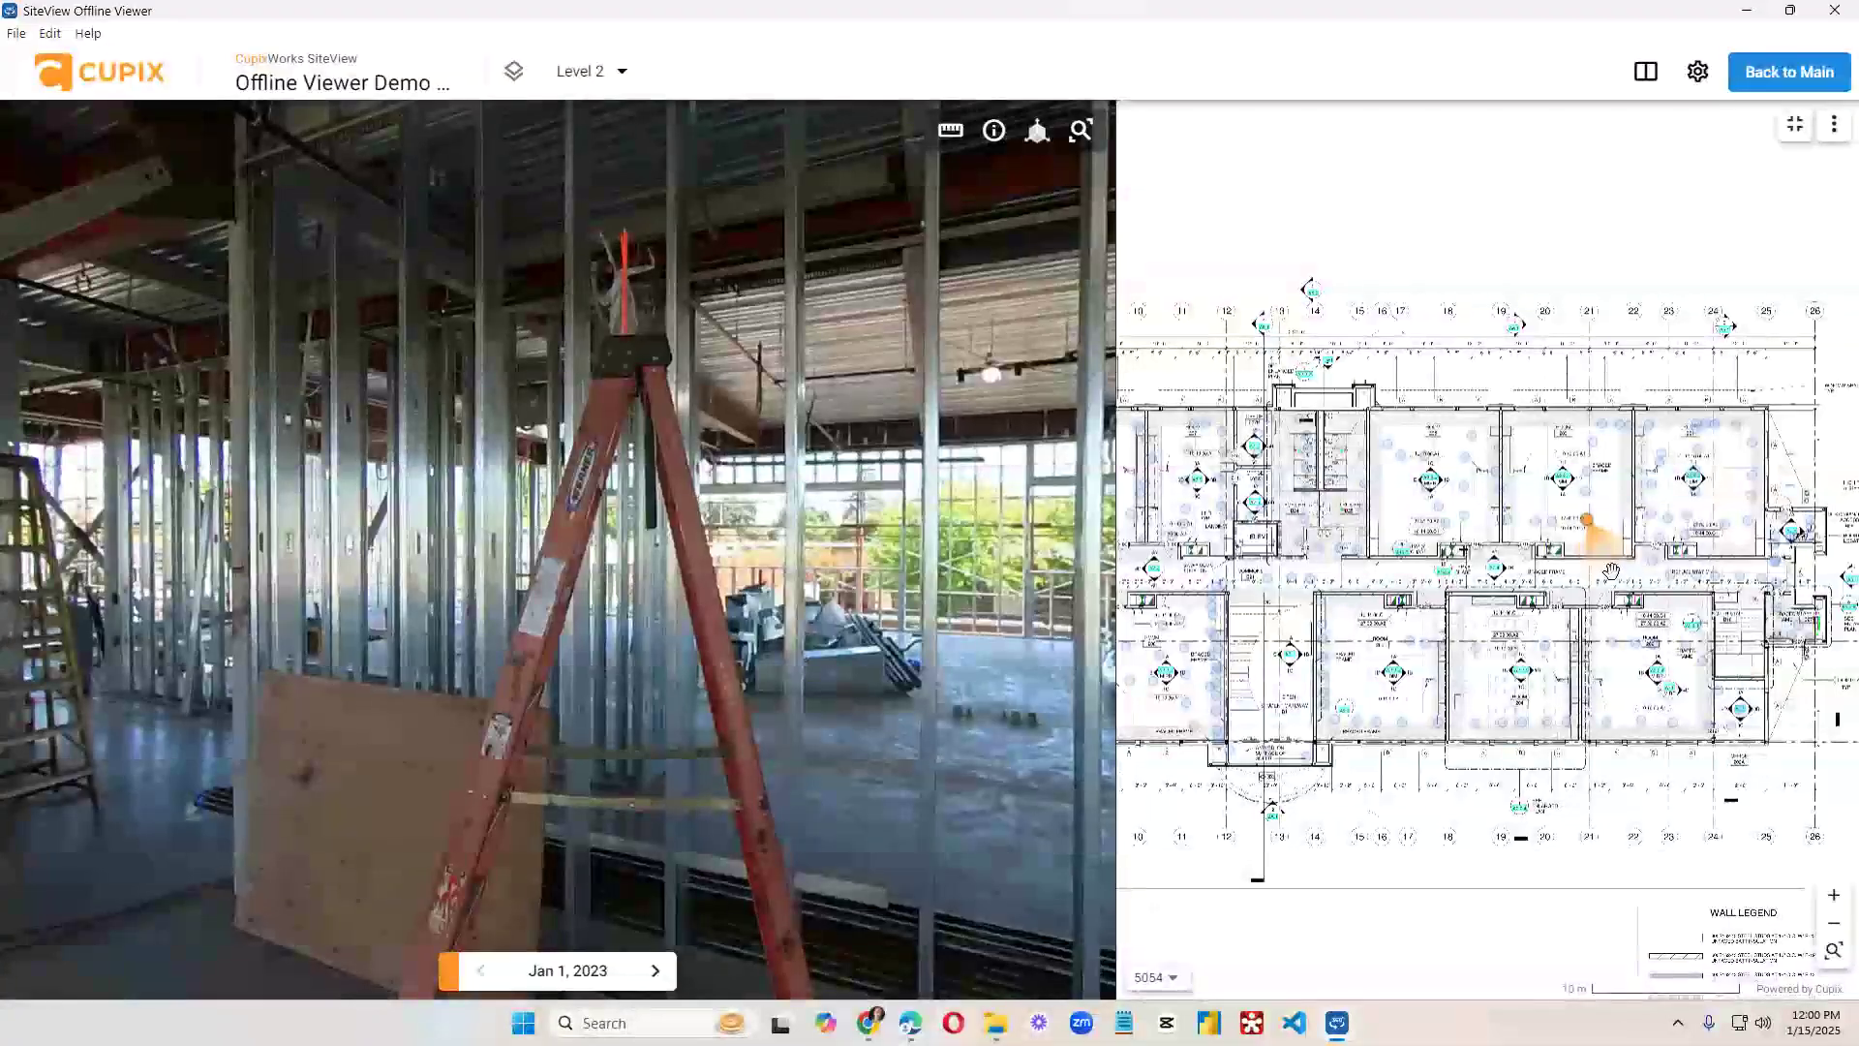
Minimize the floor plan, then go Back to Main and confirm Yes to close the project.
click(1795, 124)
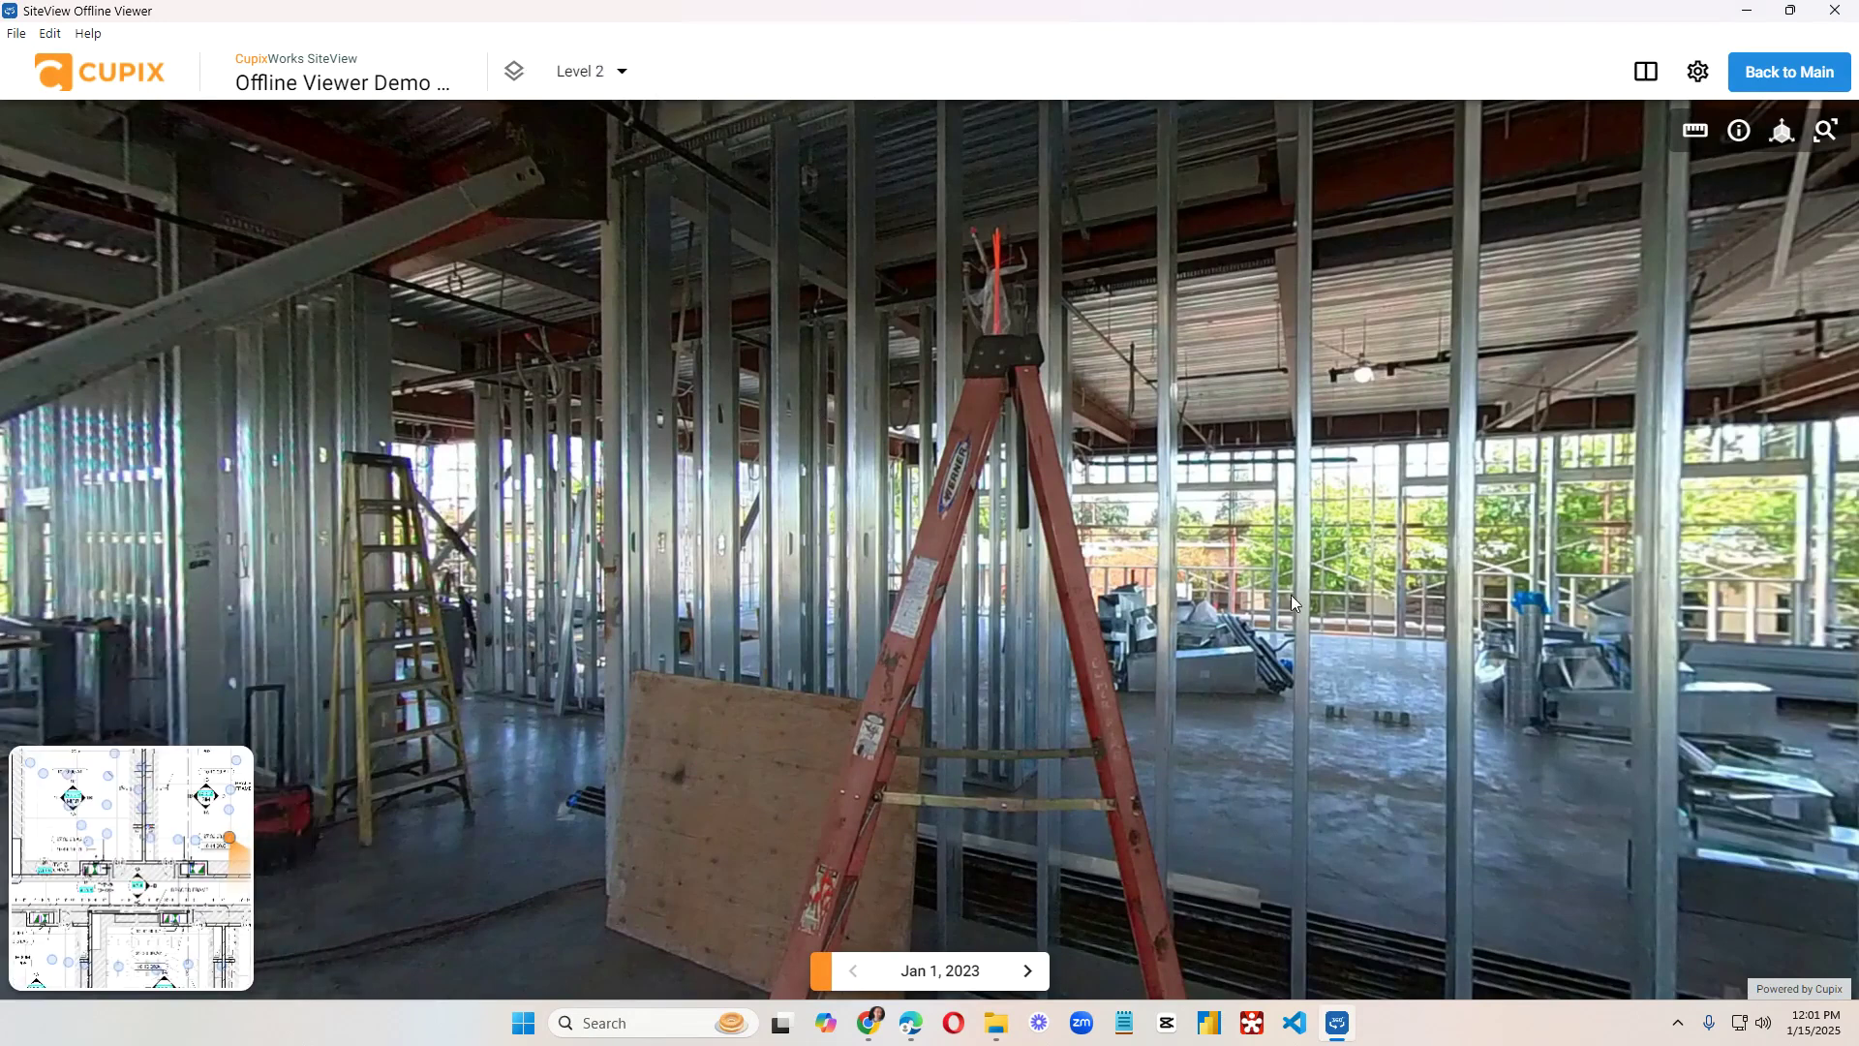
mouse_move(1292, 602)
mouse_down()
mouse_move(1328, 624)
mouse_move(893, 619)
mouse_move(1283, 635)
mouse_up()
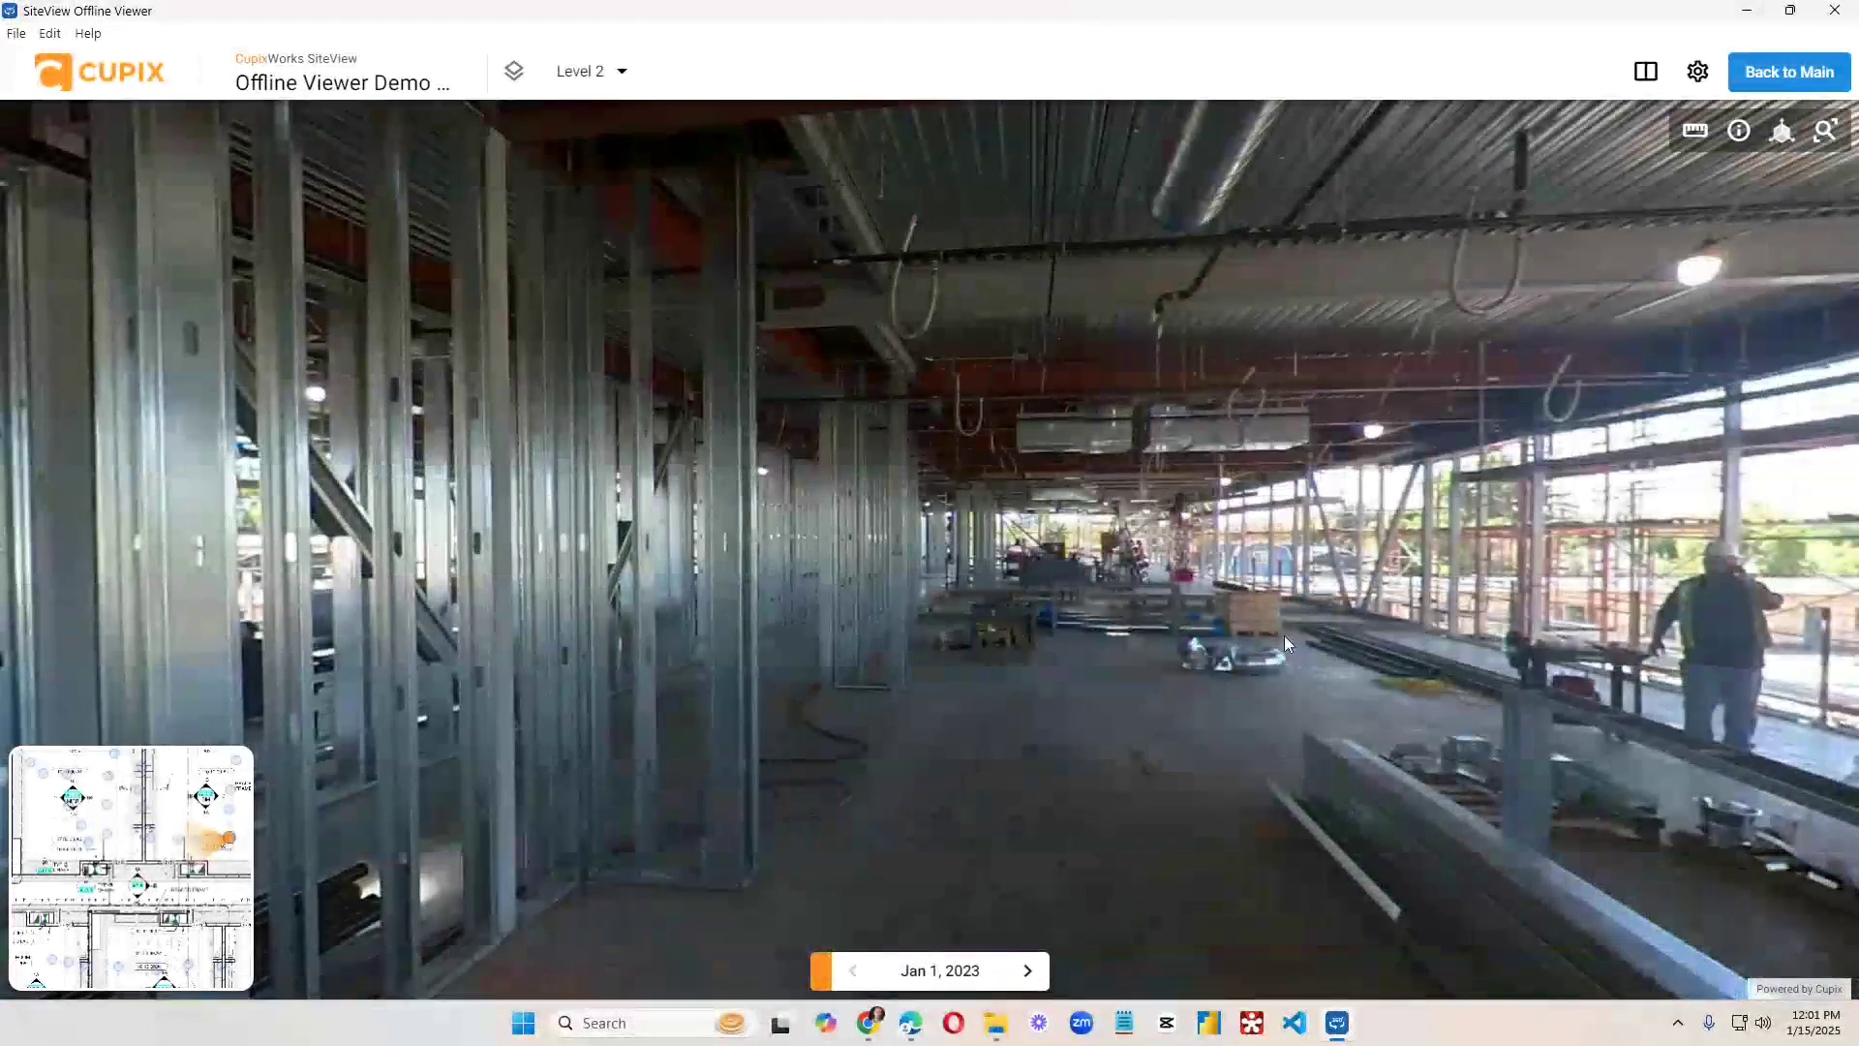
click(1787, 74)
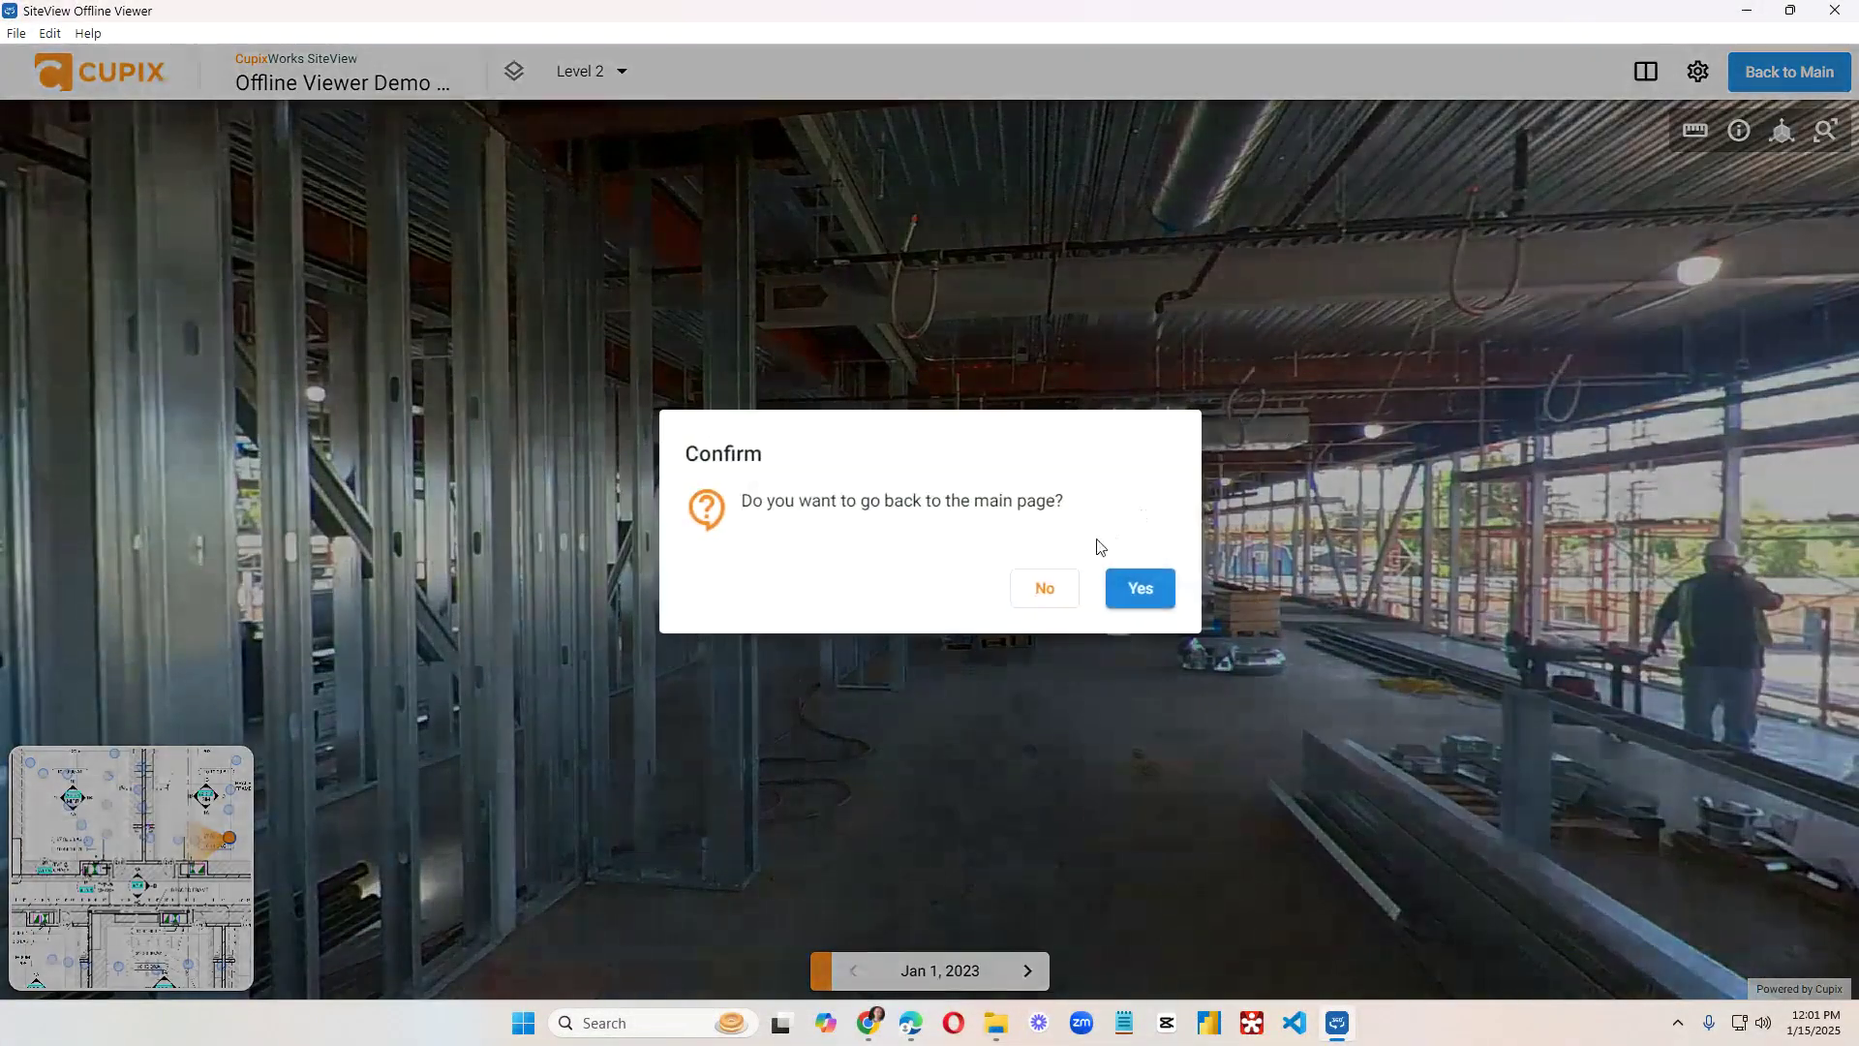
click(1139, 598)
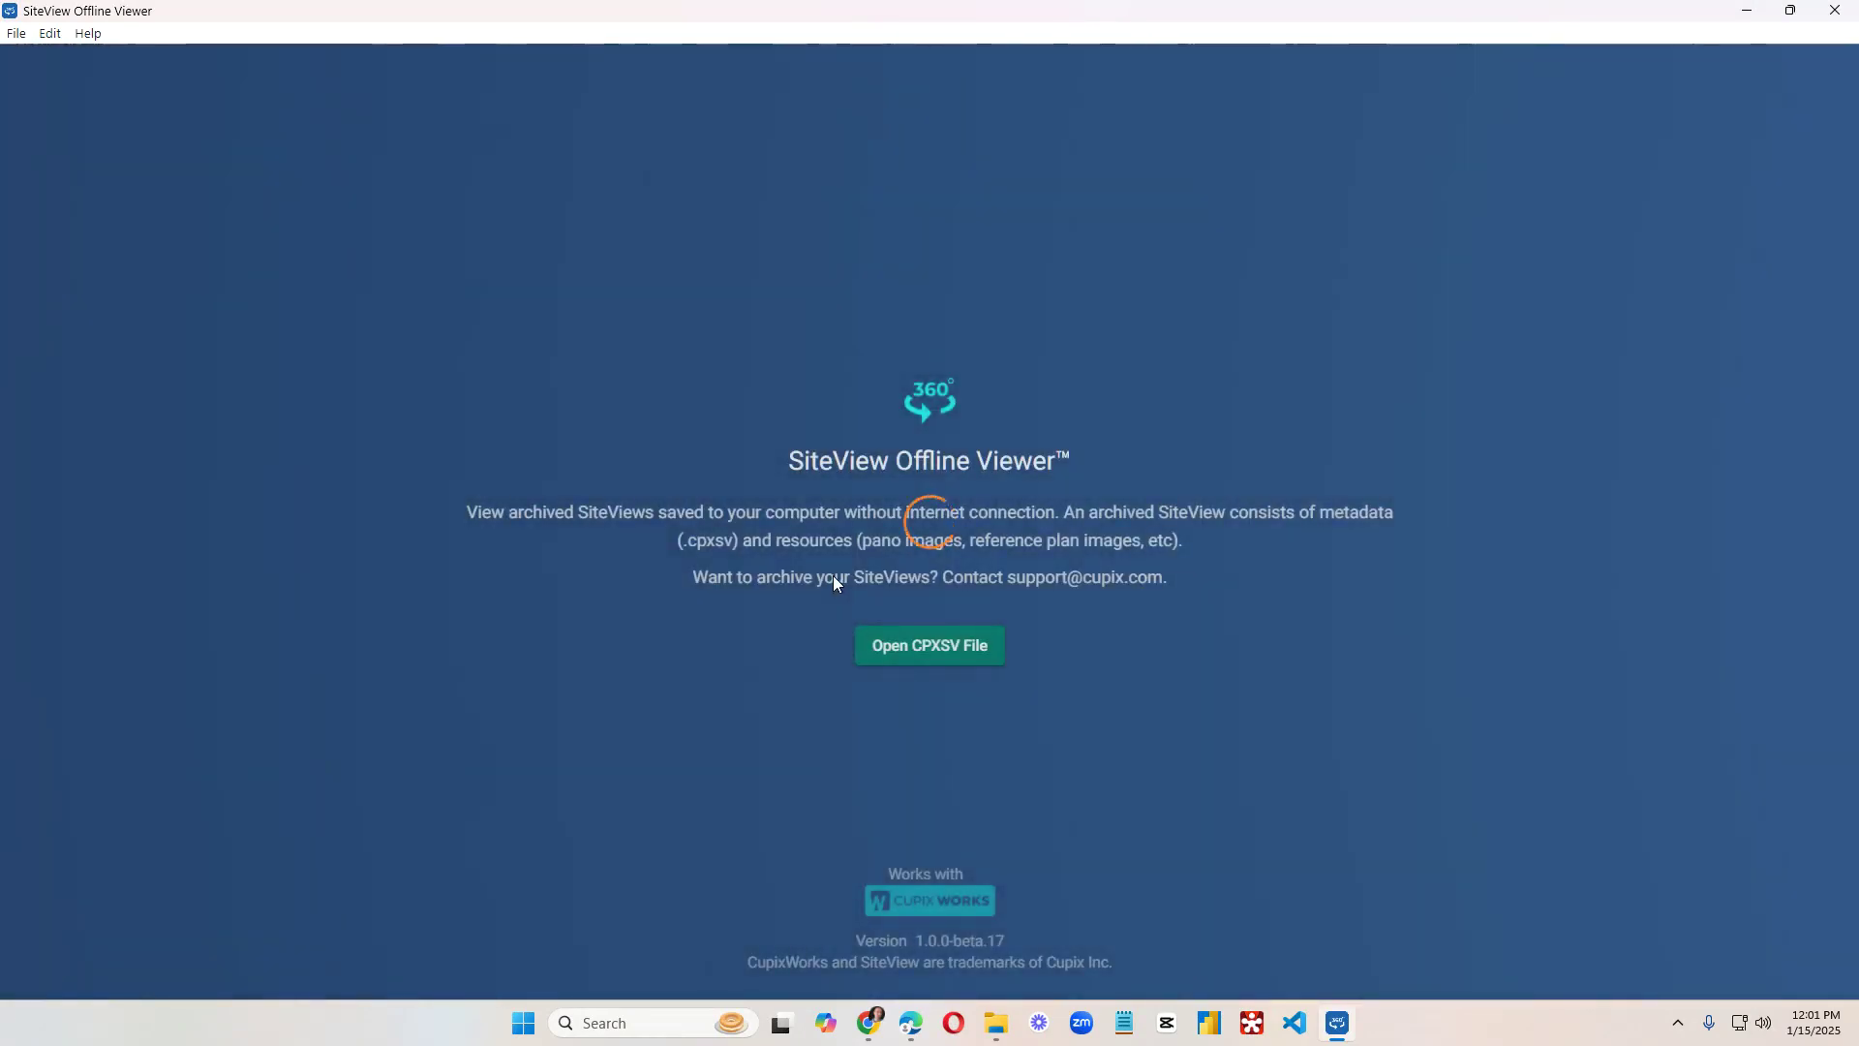